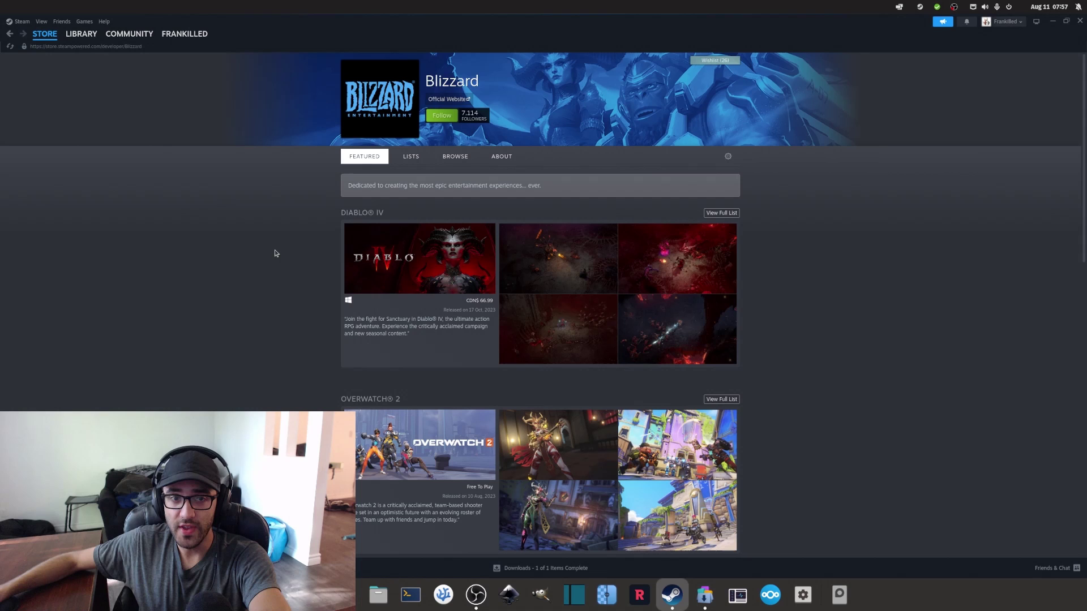
Bring up ProtonDB's search results for diablo
scroll(274, 249, down, 1)
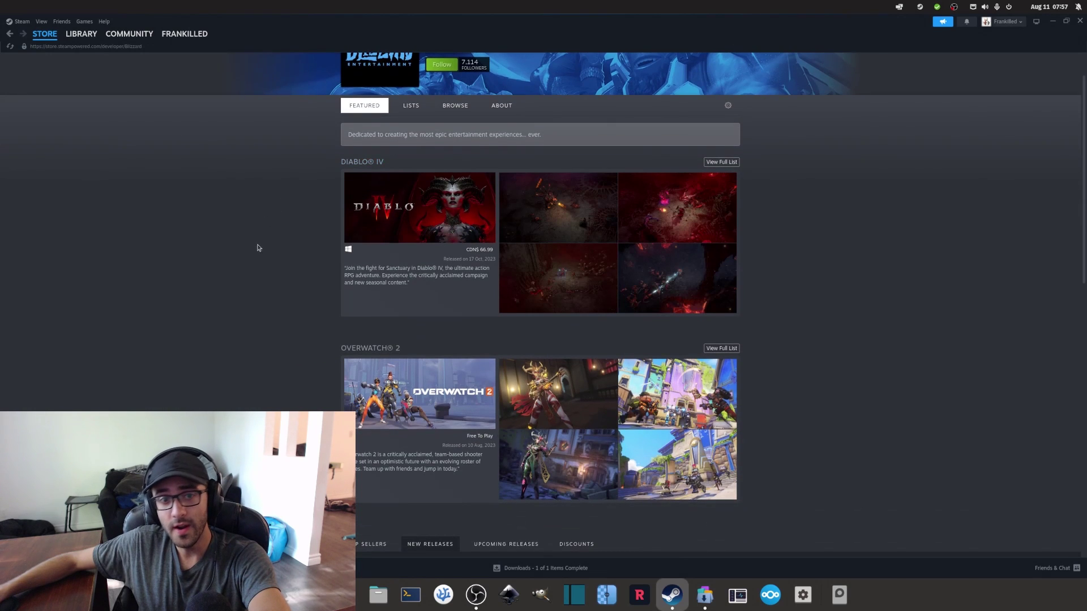
scroll(257, 245, down, 2)
key(alt+Tab)
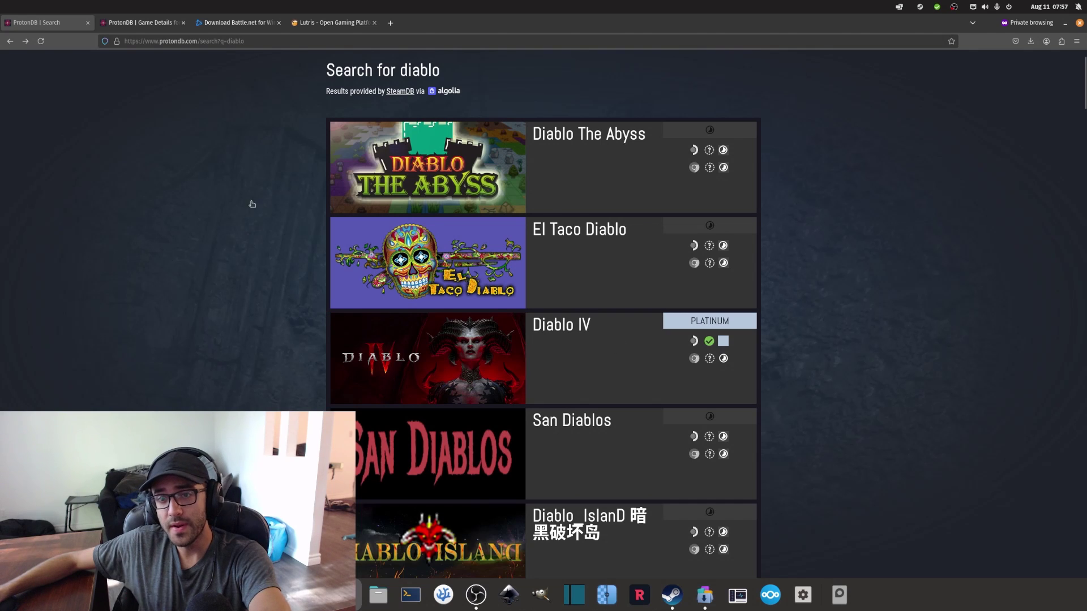
scroll(243, 192, up, 2)
scroll(218, 278, down, 3)
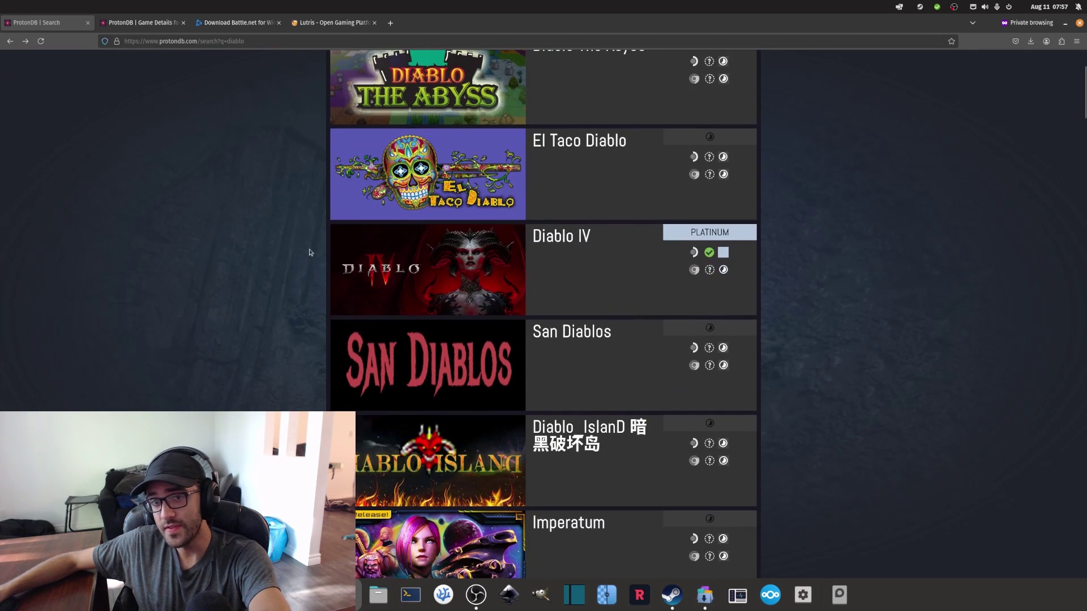
Open Diablo IV's ProtonDB report and highlight its Platinum rating and Verified Deck status
click(541, 242)
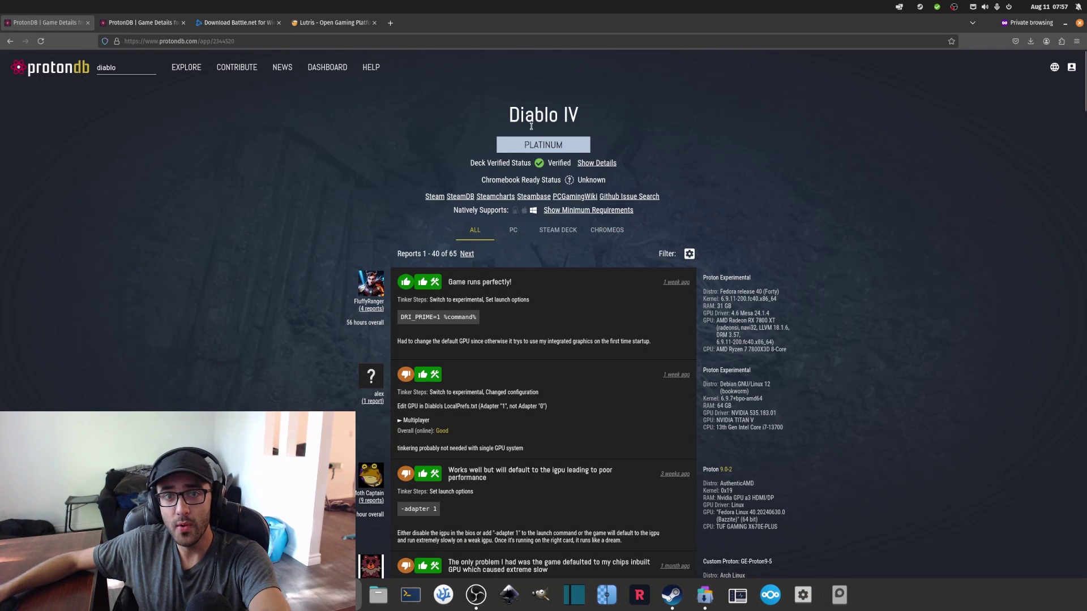
drag(511, 115, 579, 116)
drag(571, 163, 539, 164)
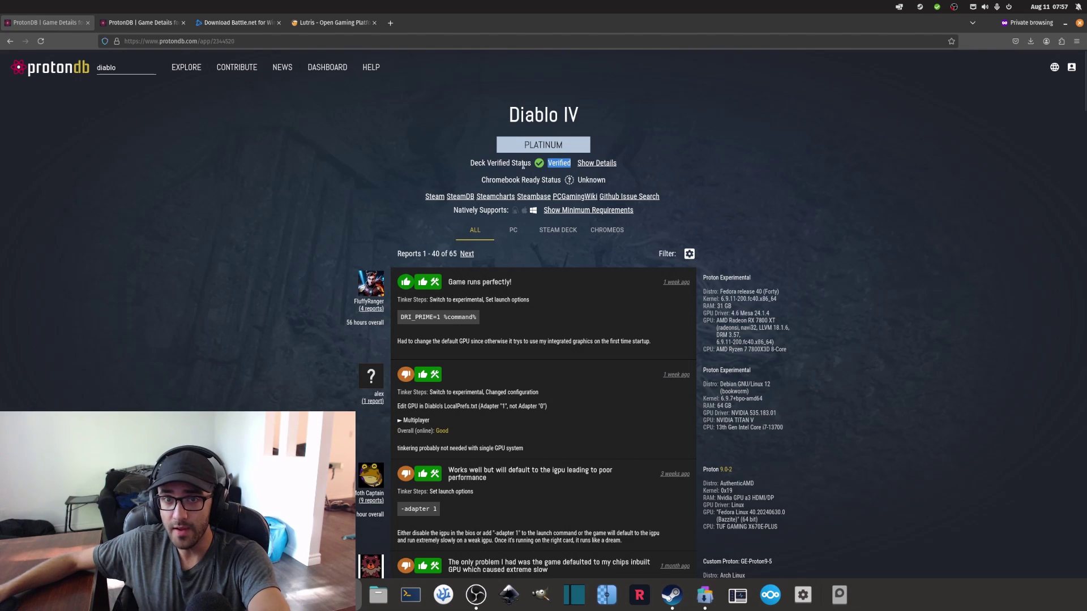
scroll(529, 231, down, 3)
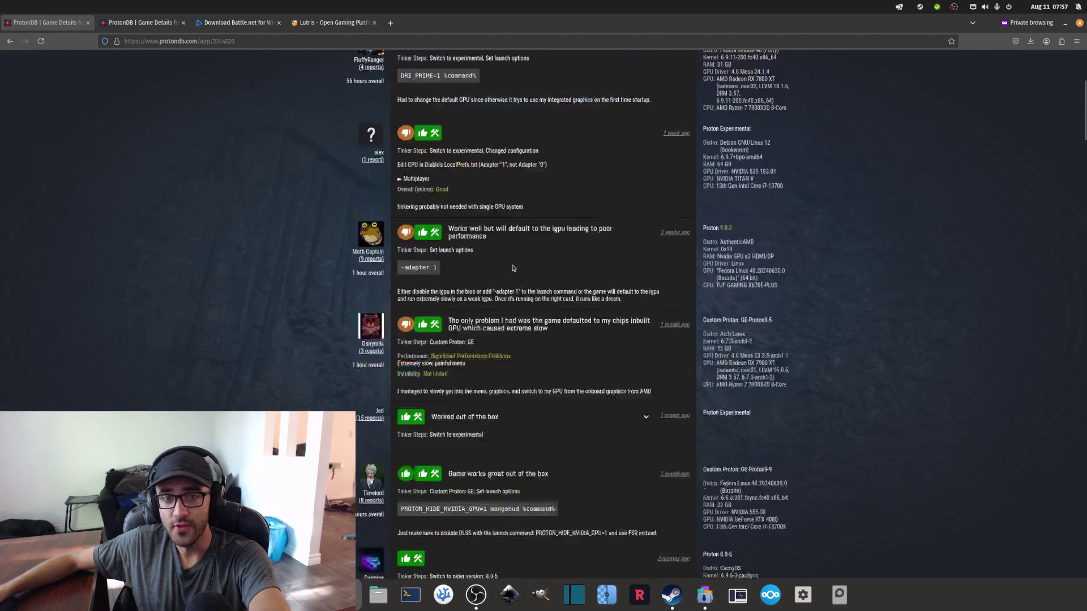
scroll(529, 231, up, 5)
click(124, 27)
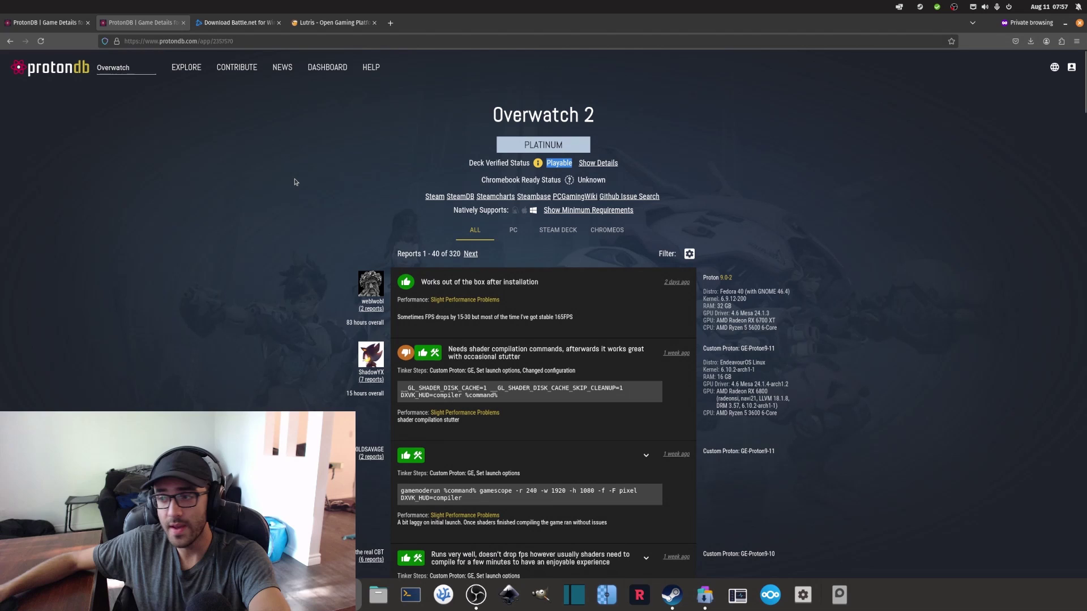
key(alt+Left)
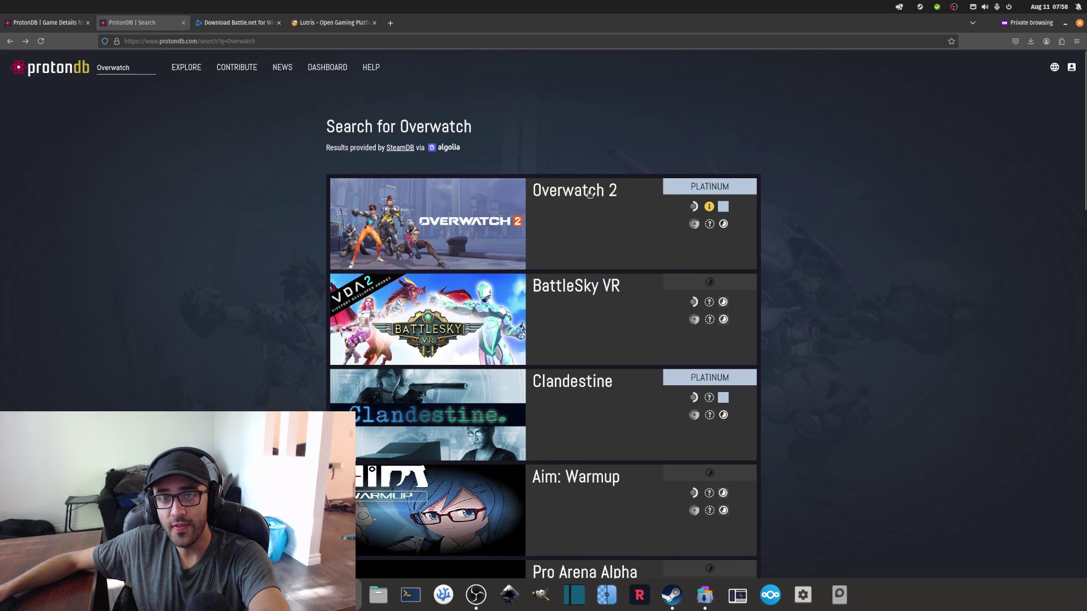
click(557, 181)
double_click(556, 164)
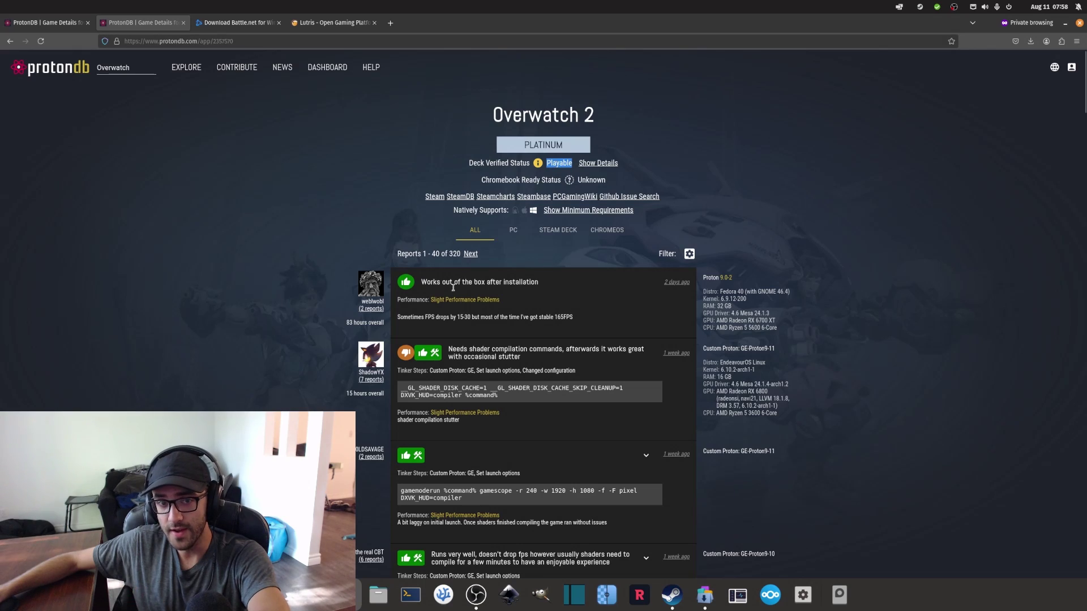
scroll(447, 357, down, 8)
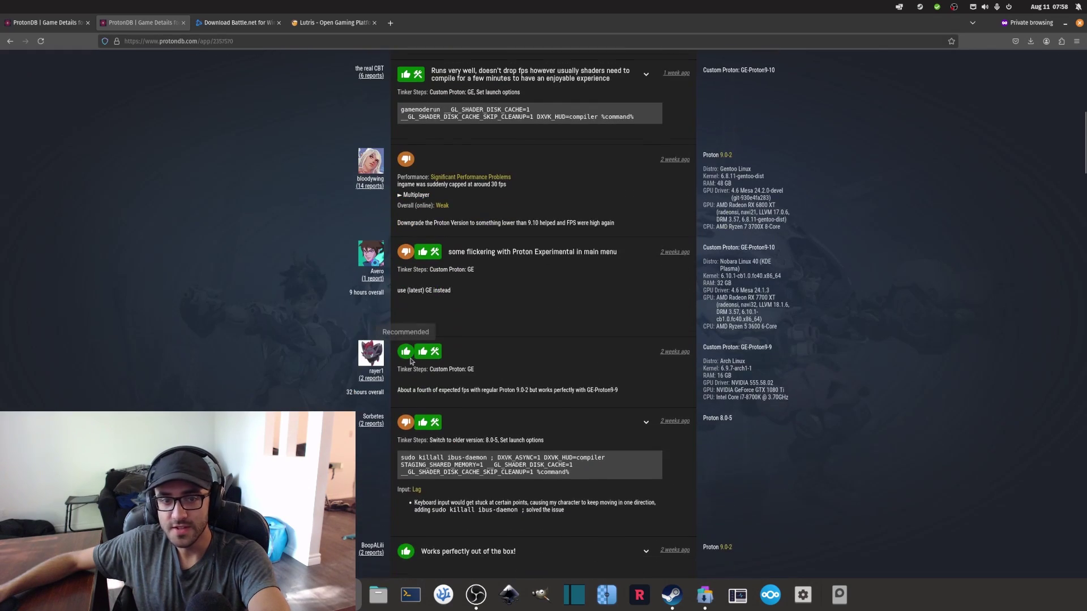
scroll(447, 356, up, 8)
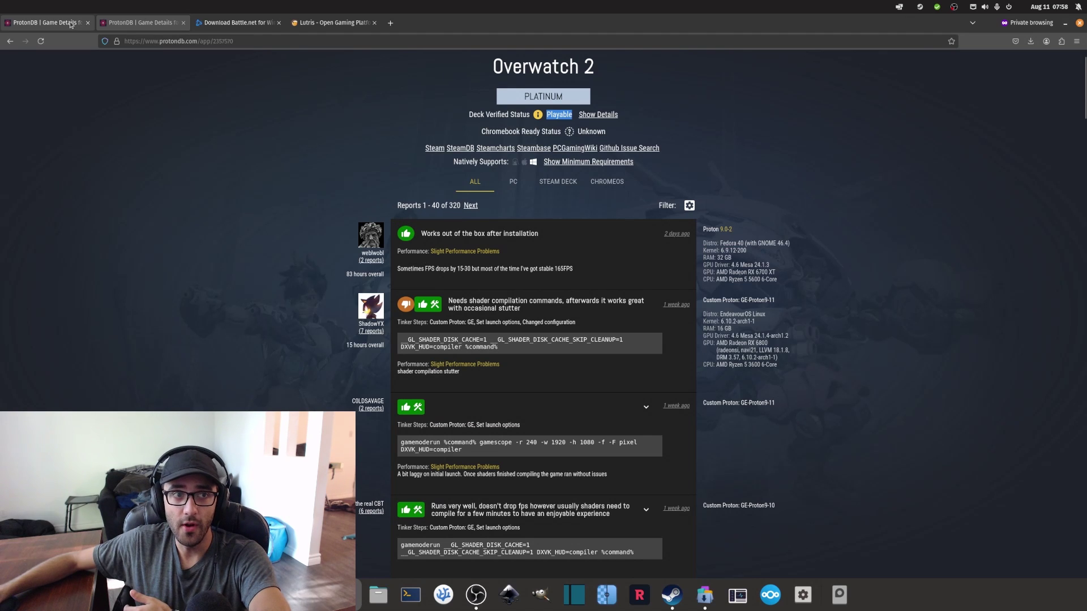
Revisit Steam's Blizzard store page, then switch to the Lutris website and the app store
key(alt+Tab)
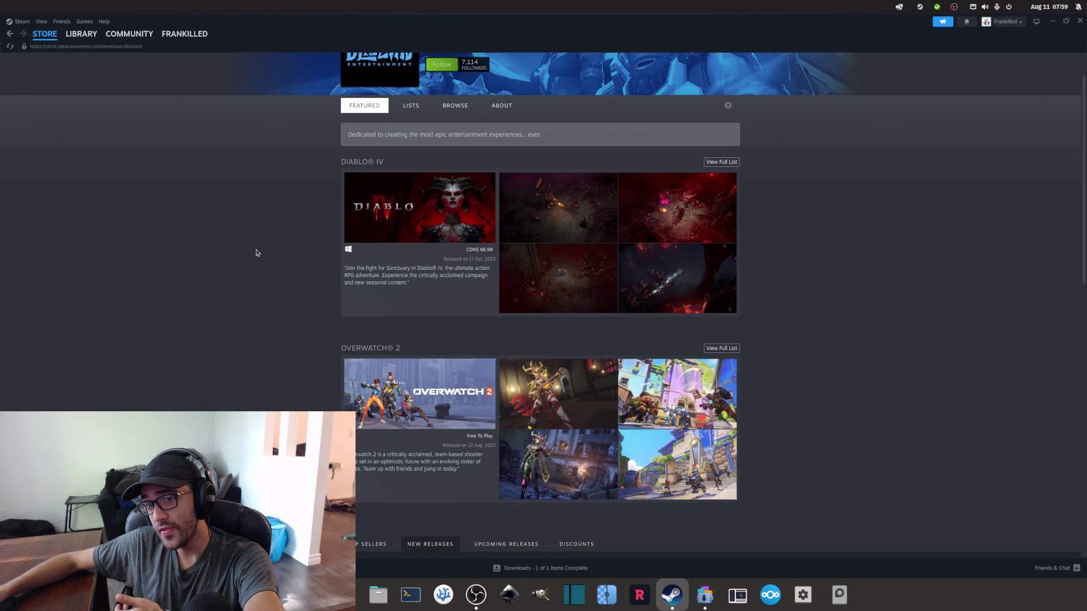
scroll(256, 250, up, 1)
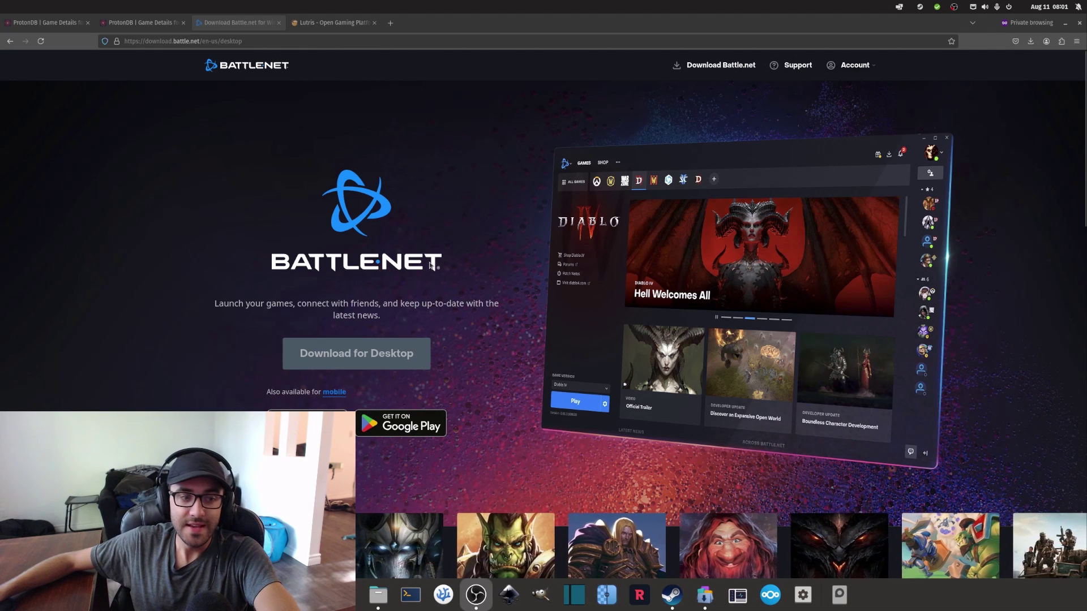
key(ctrl+Tab)
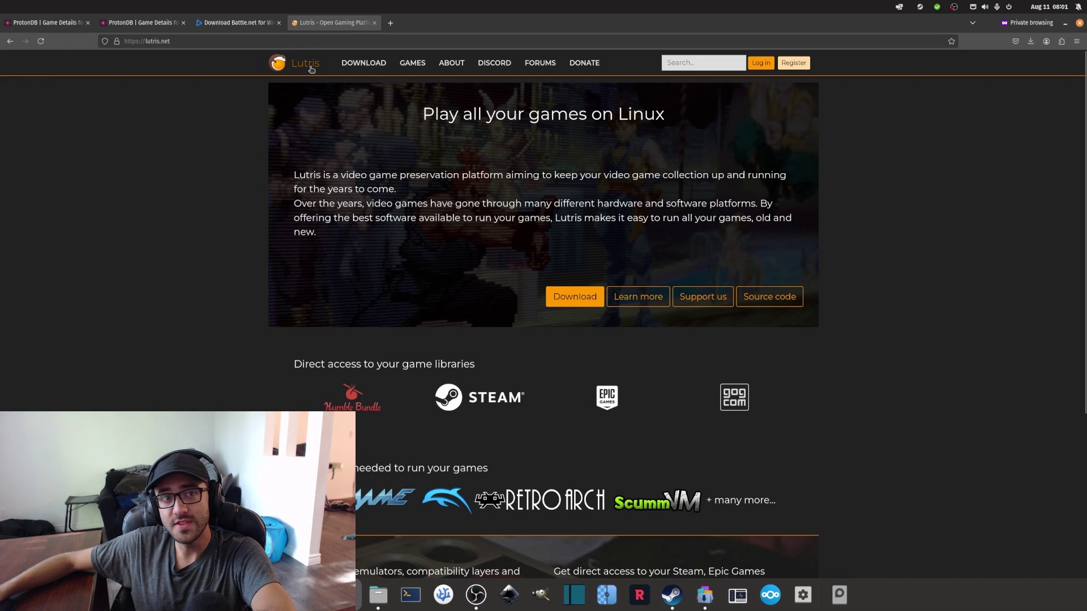
key(alt+Tab)
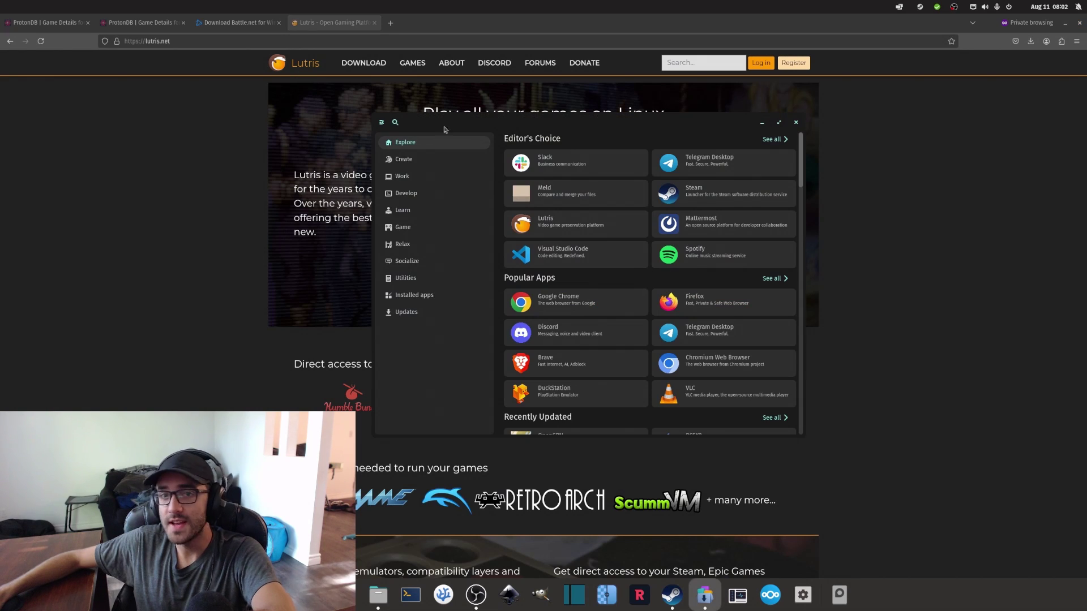
Search the store for lutris and install its Flathub version instead of the System one
click(396, 123)
text(lutris)
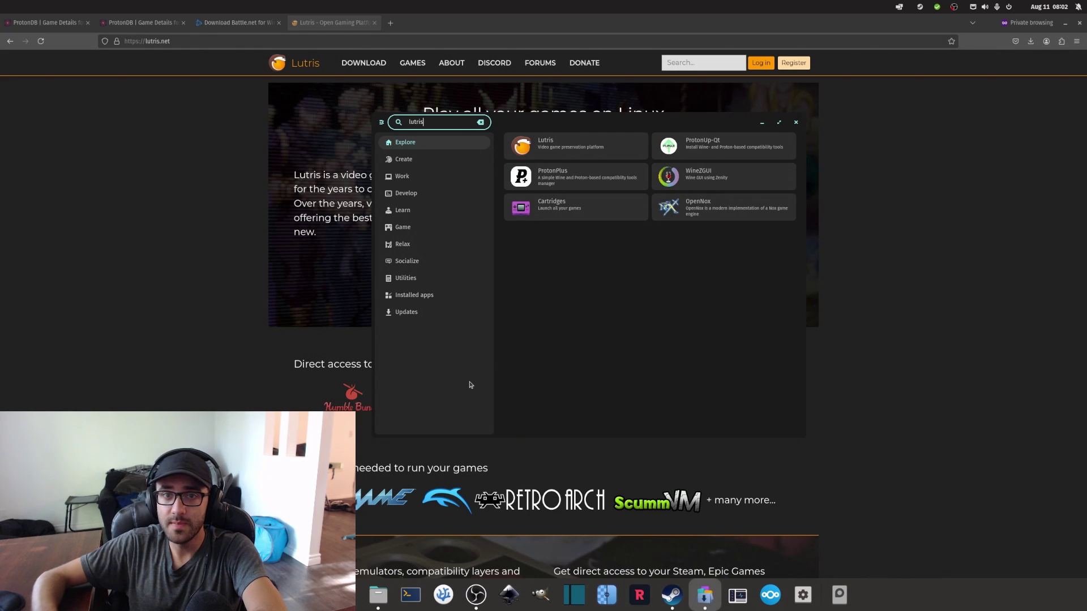
click(548, 155)
click(564, 233)
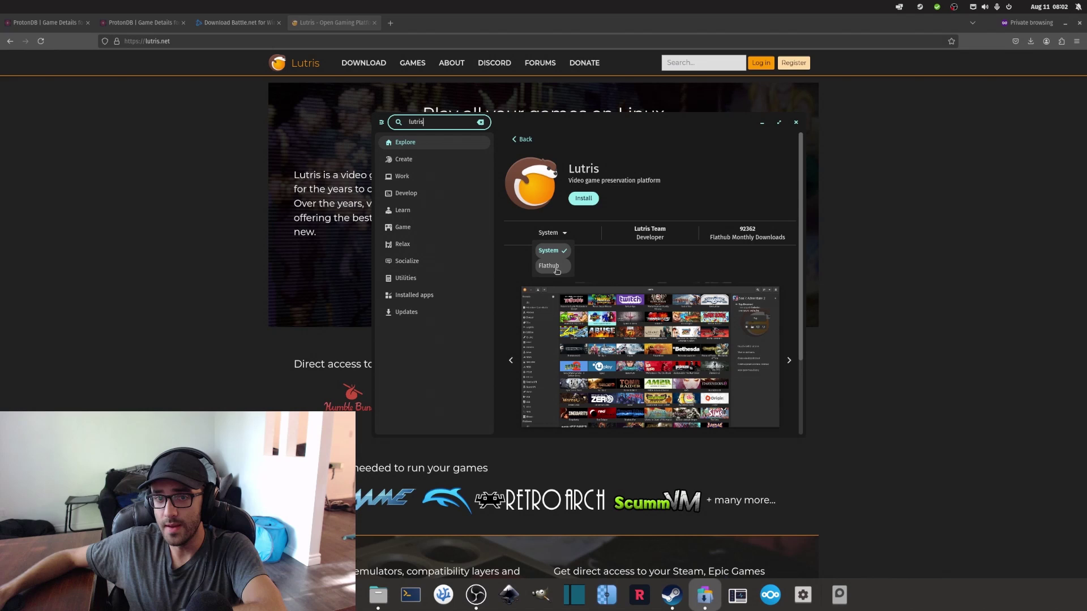
click(548, 266)
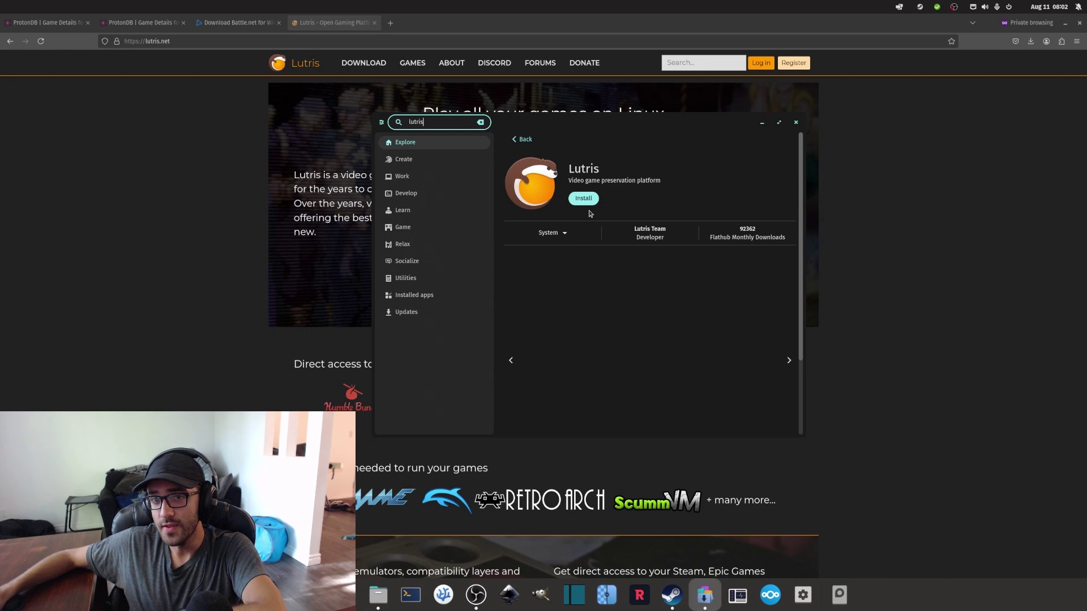
click(583, 198)
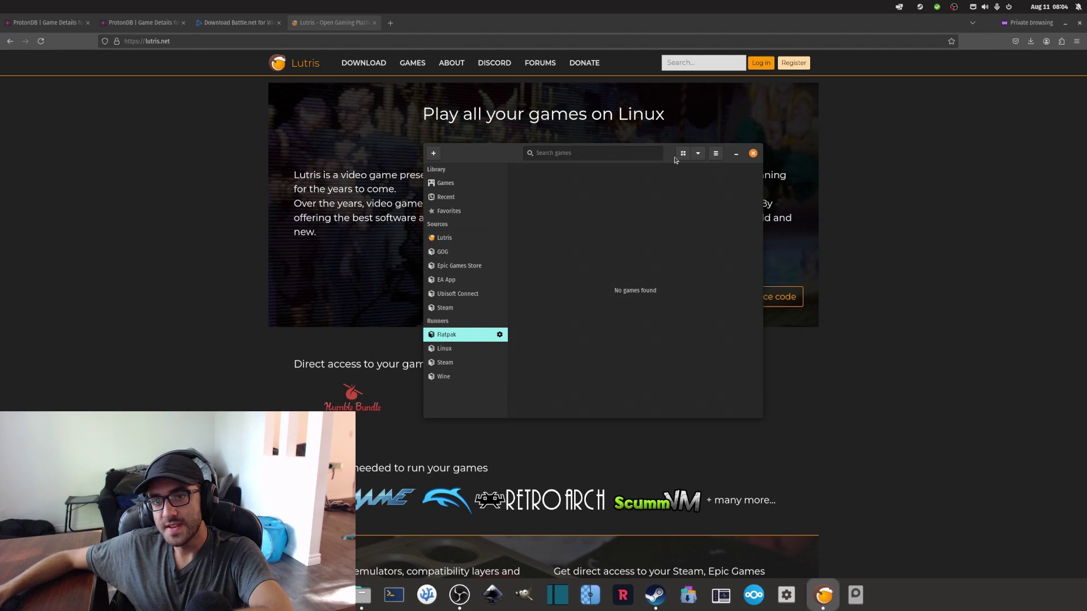
drag(675, 160, 689, 155)
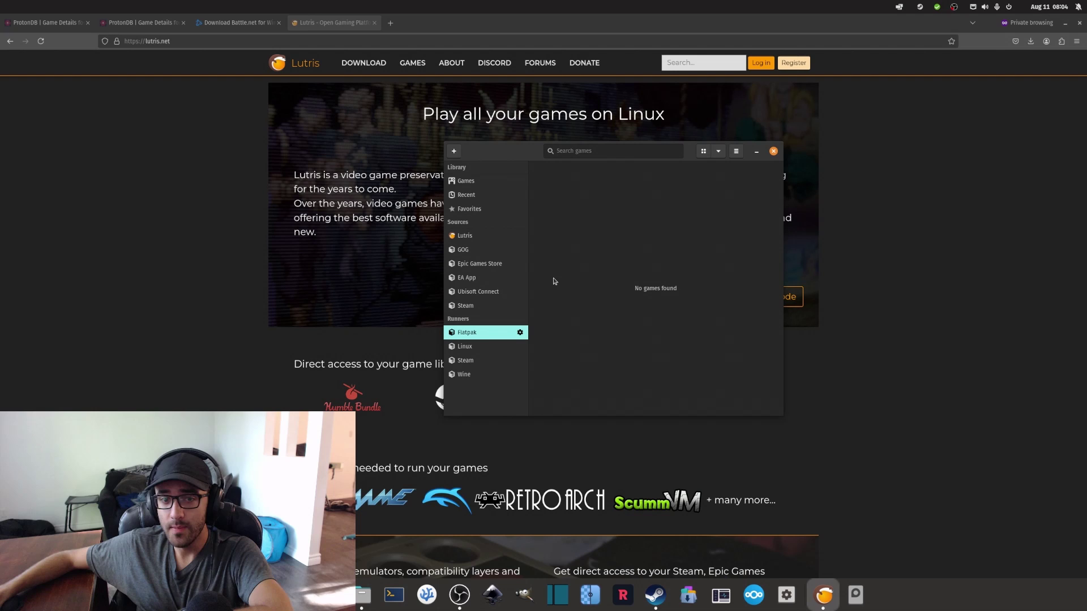
Browse the Steam, Wine and Linux runners in Lutris, then minimize the Lutris window
click(474, 360)
click(476, 373)
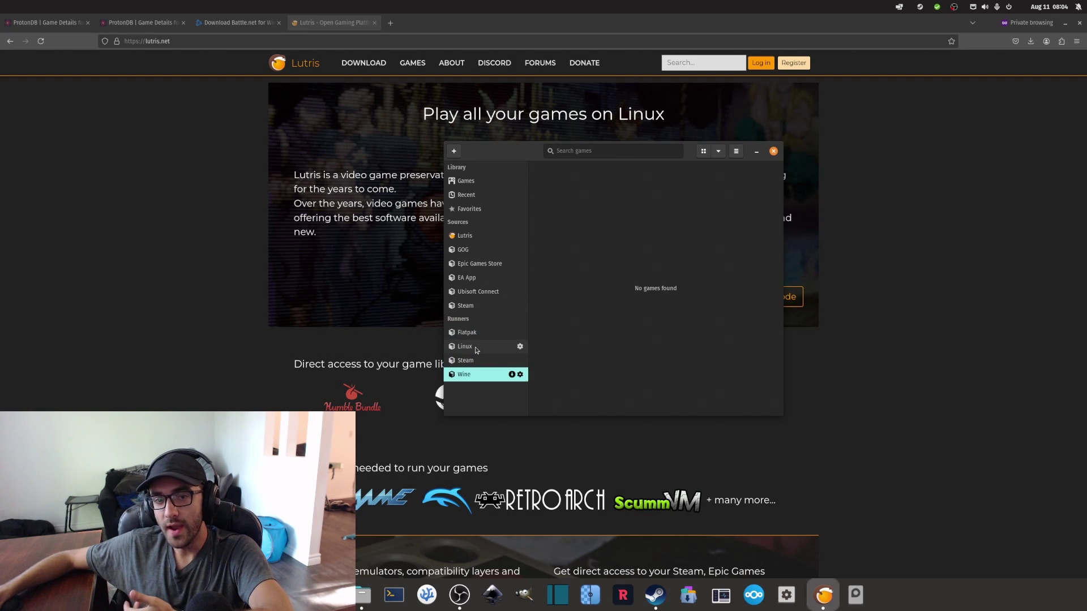
click(477, 347)
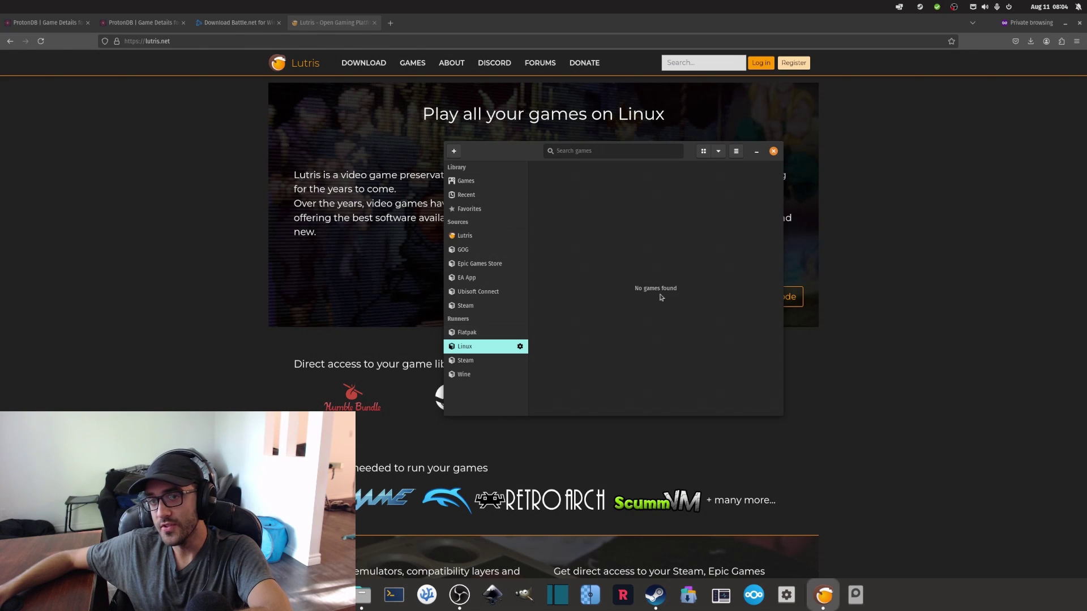
click(907, 232)
Search lutris.net for blizzard, open Blizzard Battle.net and start its Wine install script
click(671, 62)
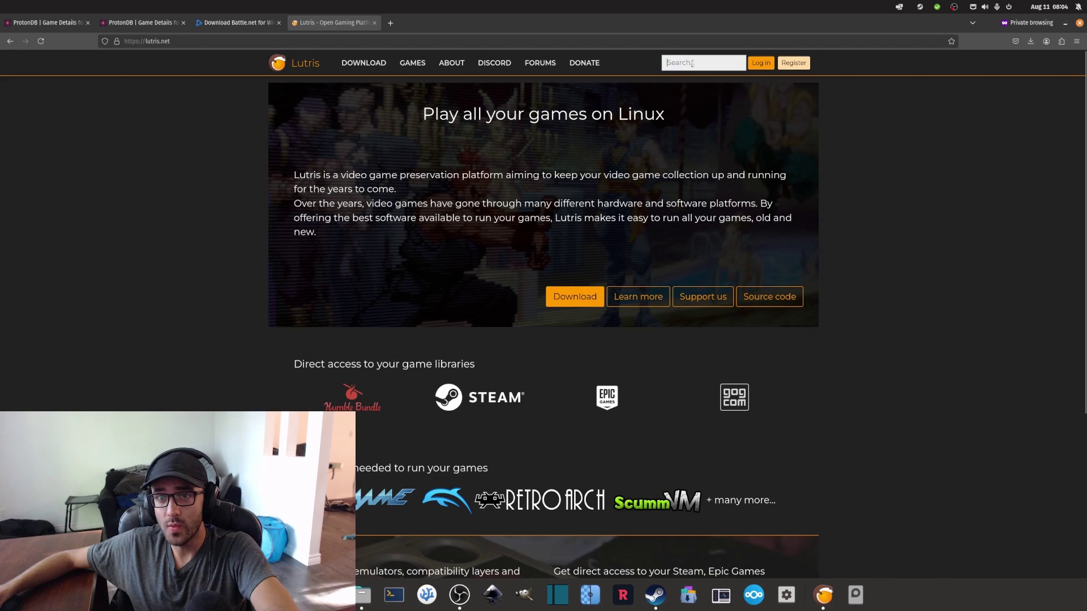
text(blizzard)
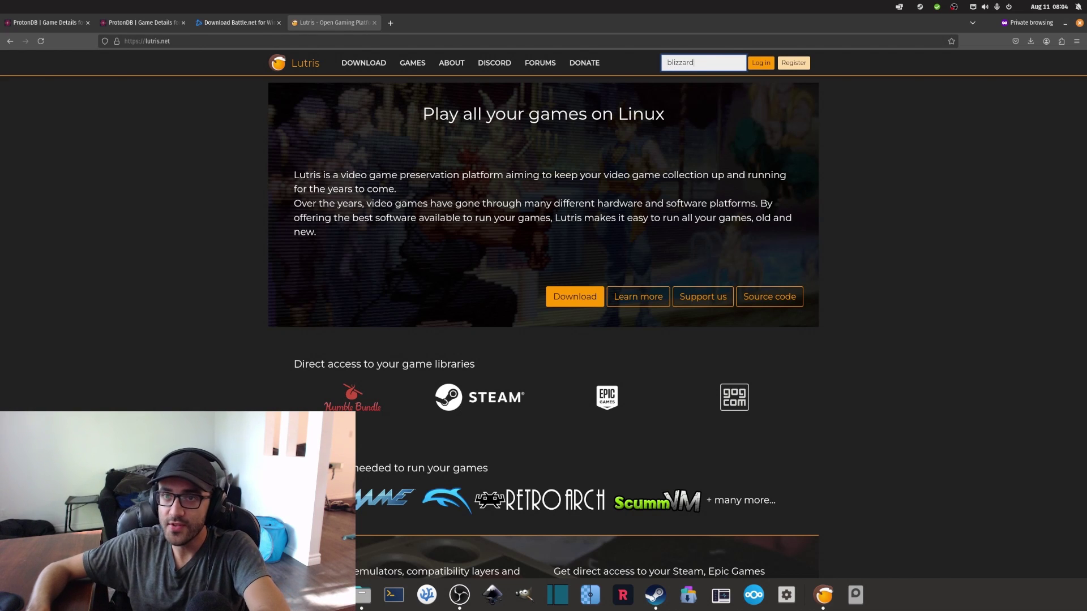
key(Return)
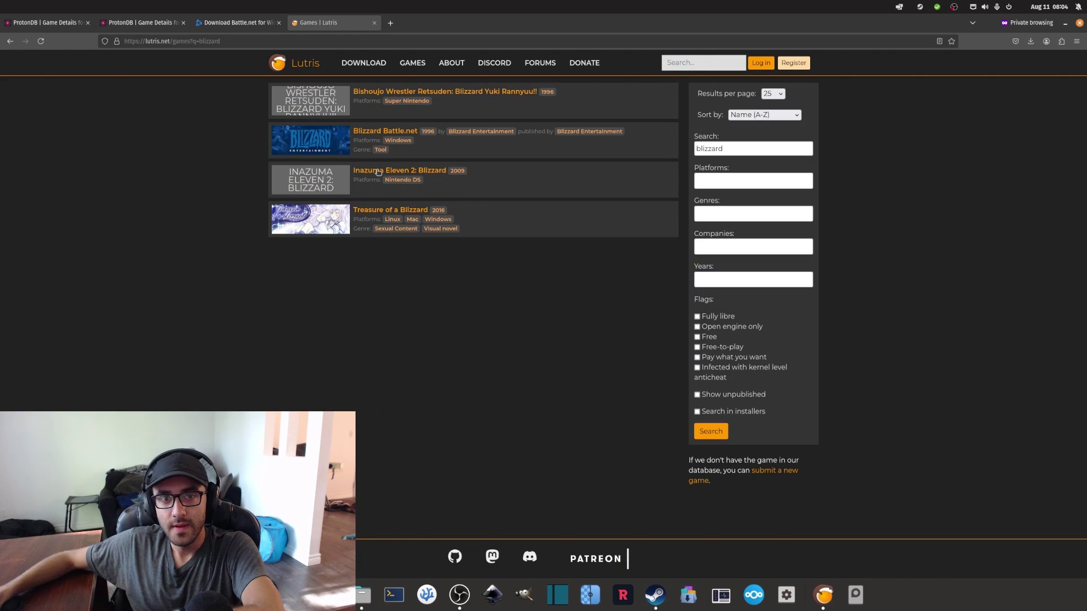
click(377, 135)
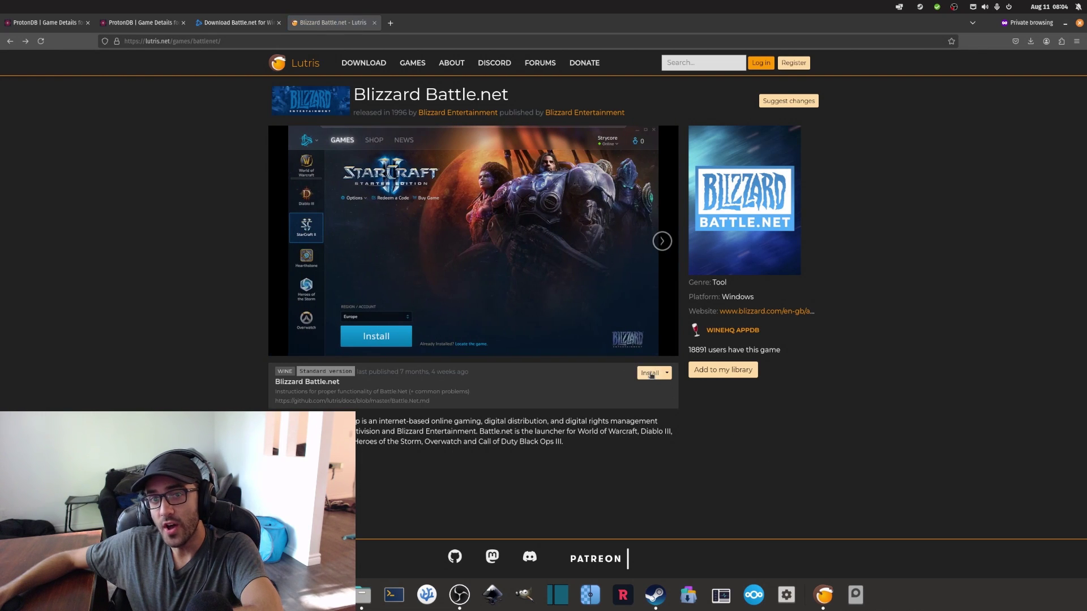
click(648, 374)
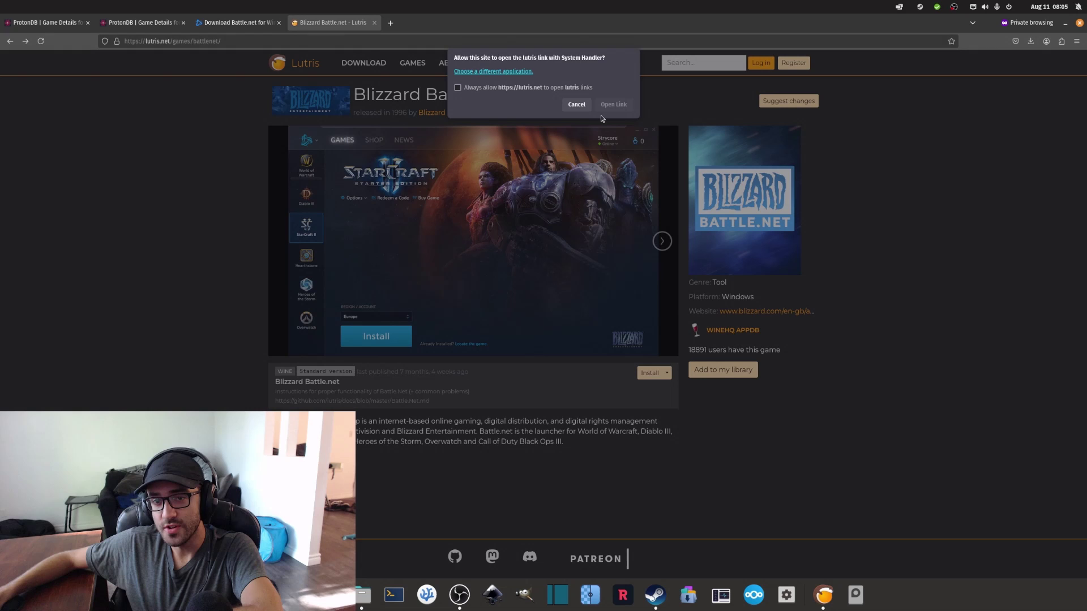
Let the install link open in Lutris and begin the Blizzard Battle.net installation
click(616, 107)
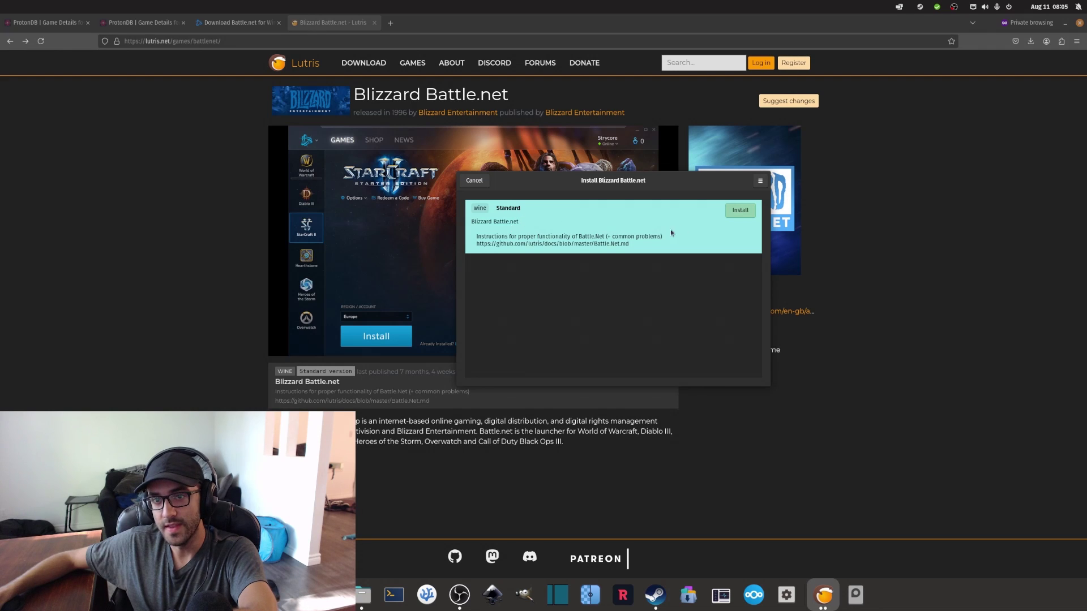
click(741, 209)
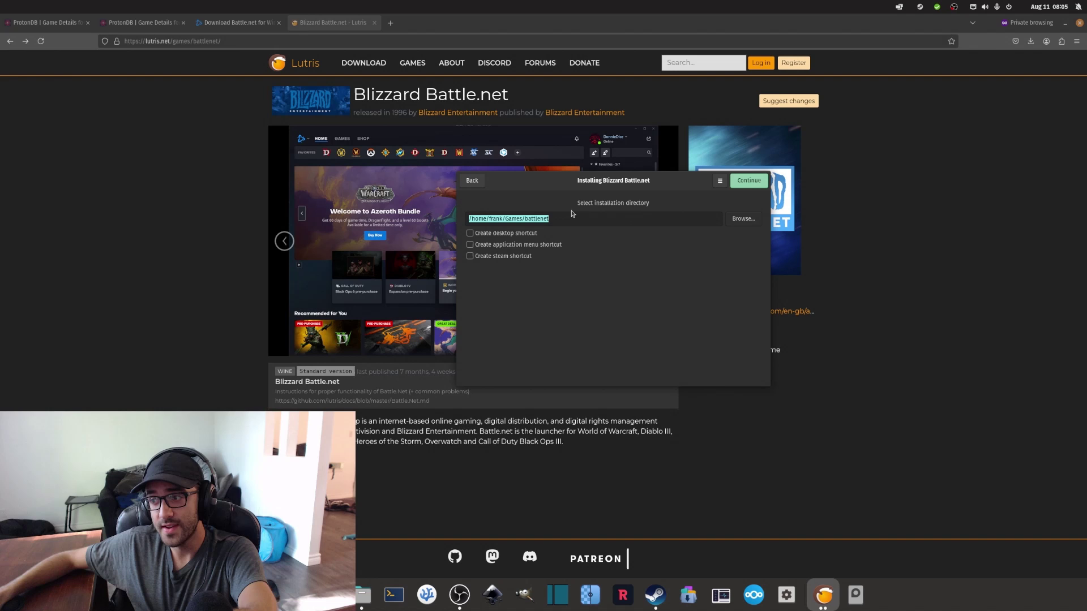
click(743, 219)
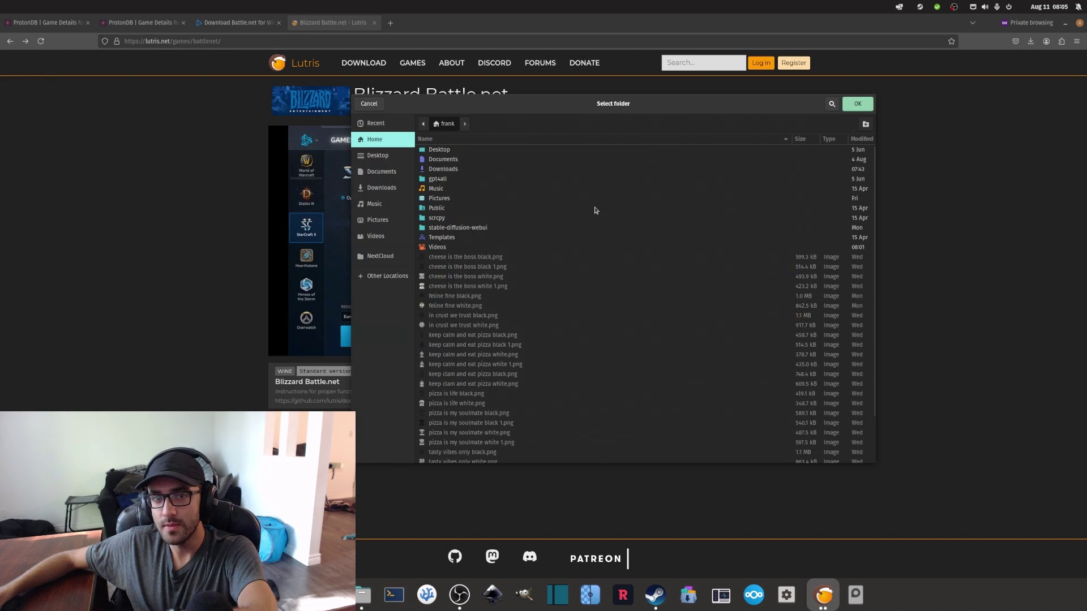
Create a Battle.net folder on HDD_1TB and use it as the install location
click(379, 257)
right_click(489, 151)
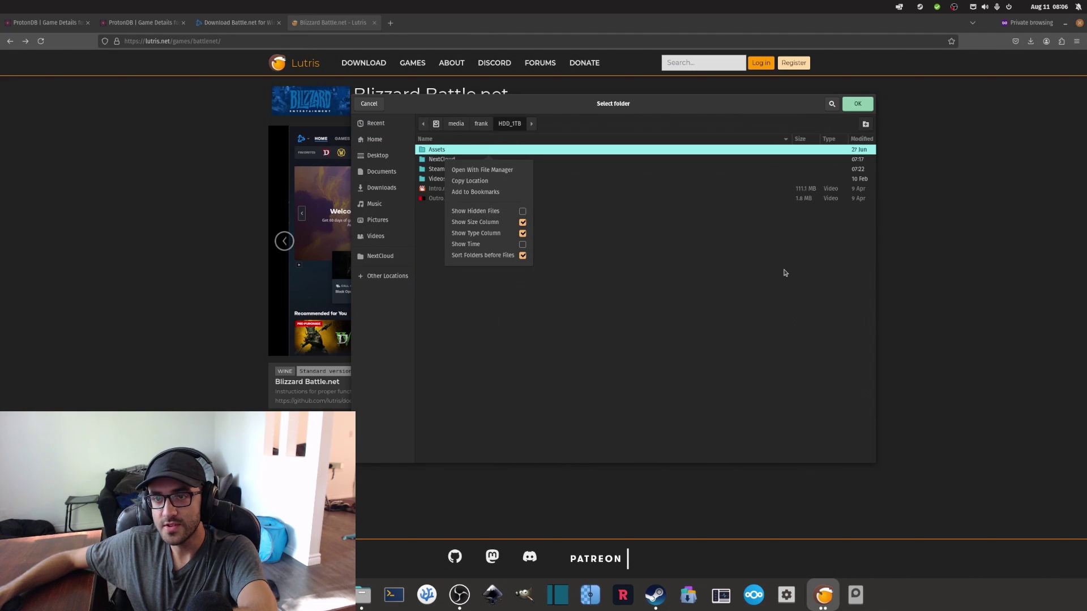
click(785, 273)
click(866, 123)
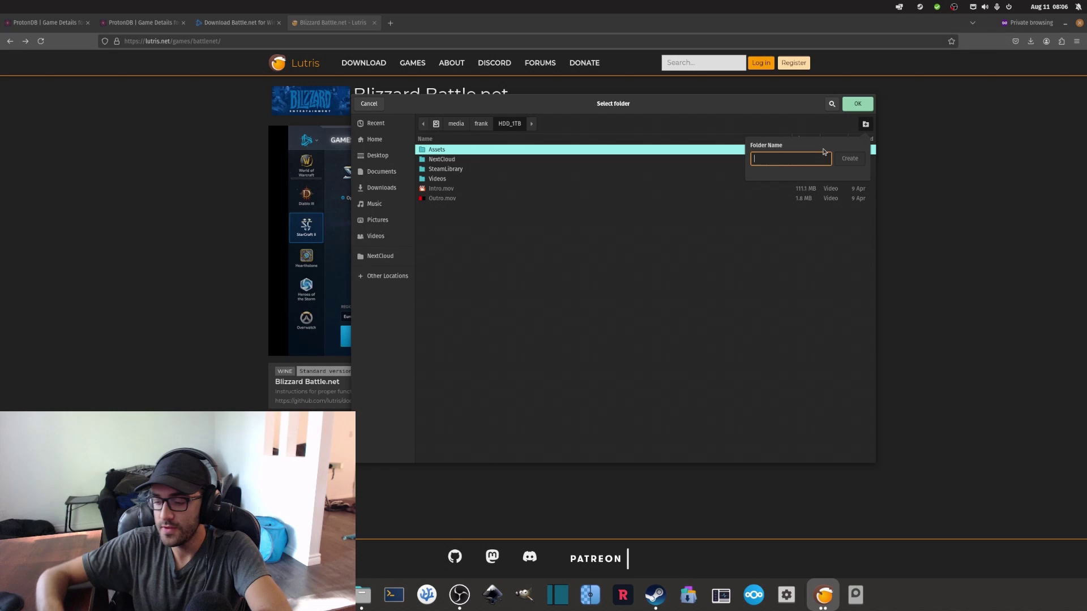
text(Battle.net)
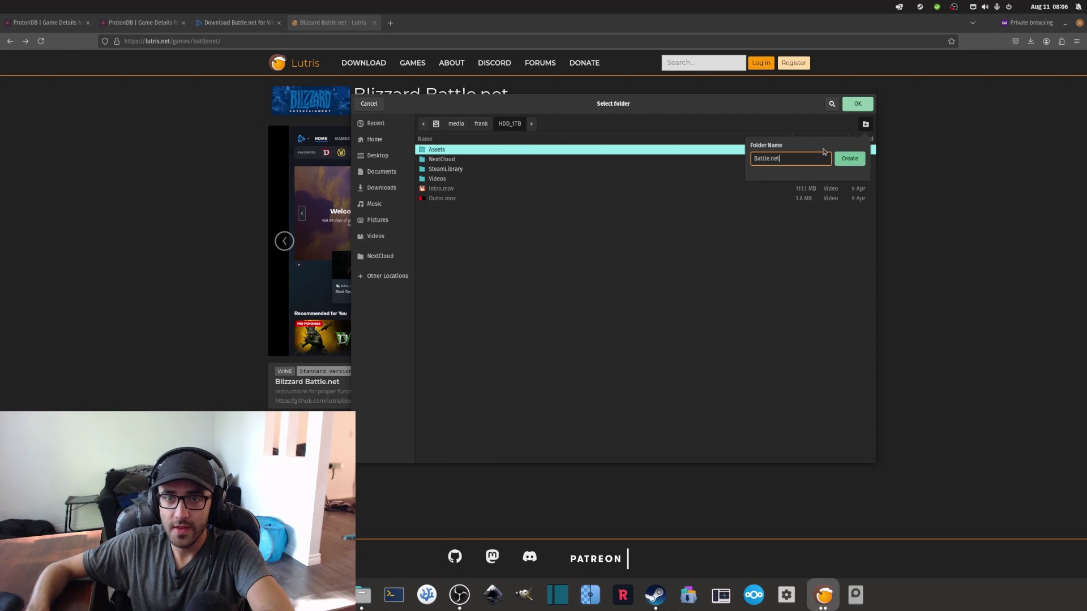
click(849, 158)
click(858, 104)
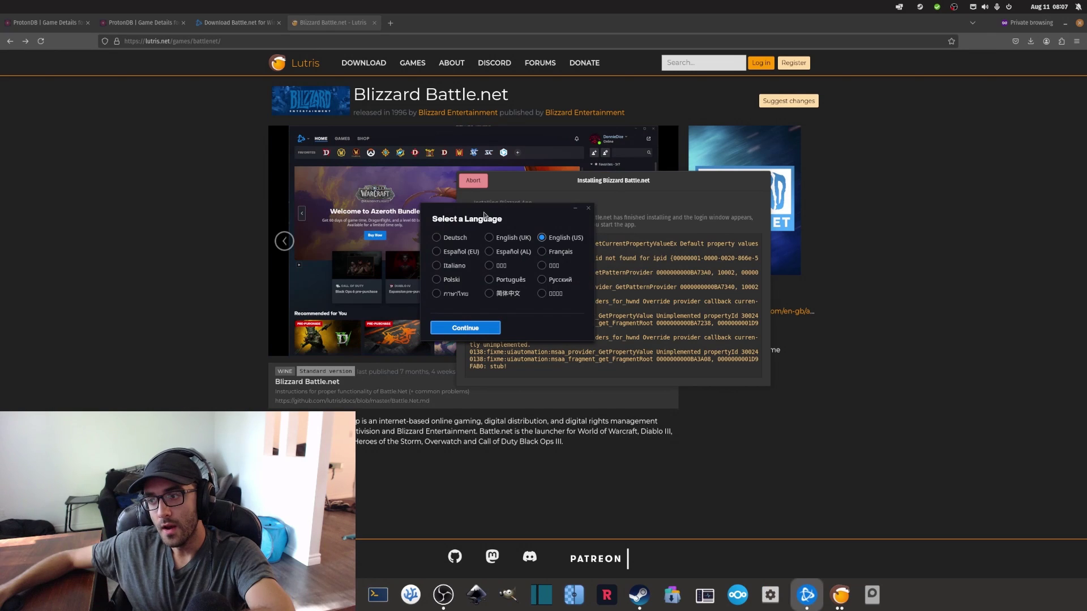
Install Battle.net in English (US) with launching at computer startup turned off
drag(513, 218, 535, 211)
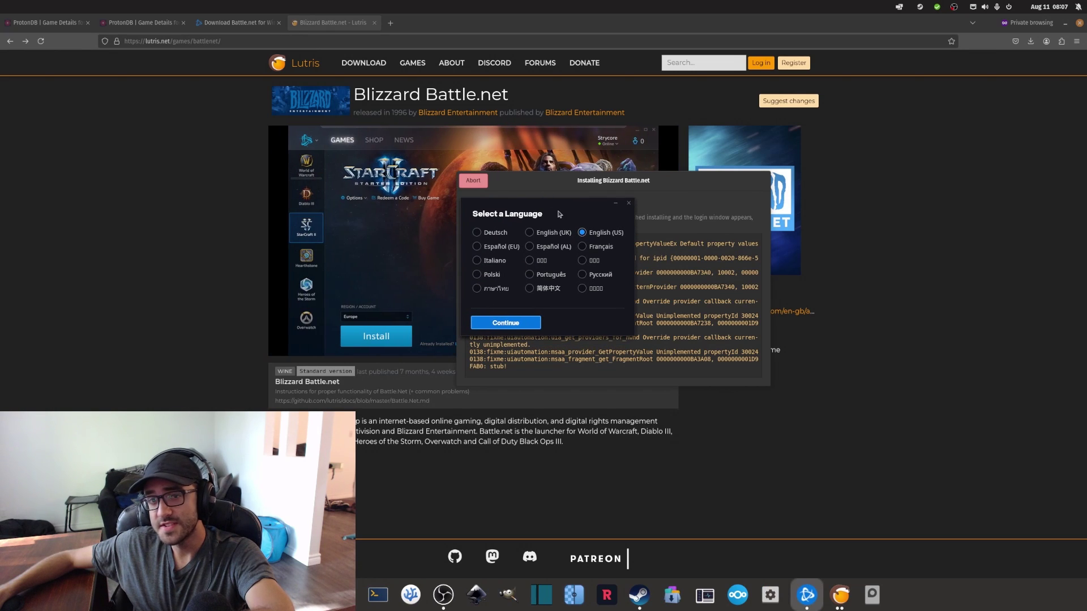
click(514, 322)
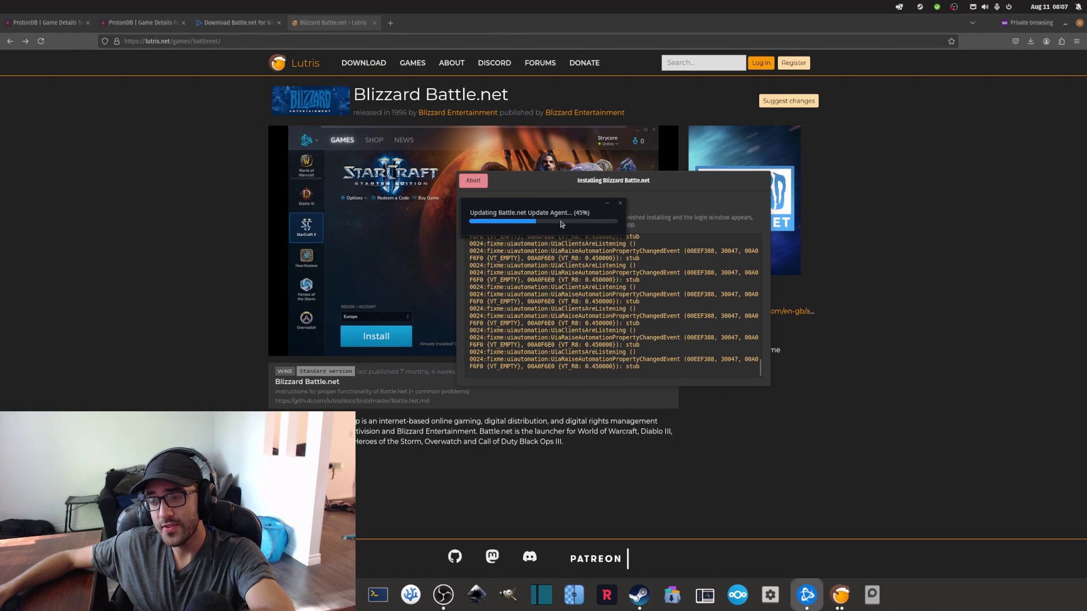
click(510, 264)
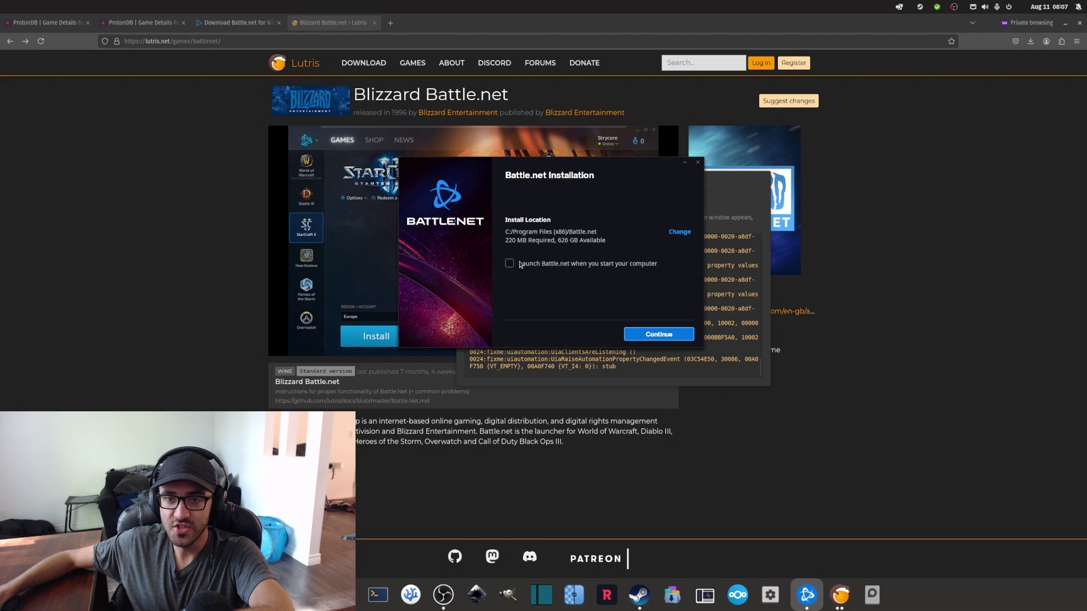
click(676, 338)
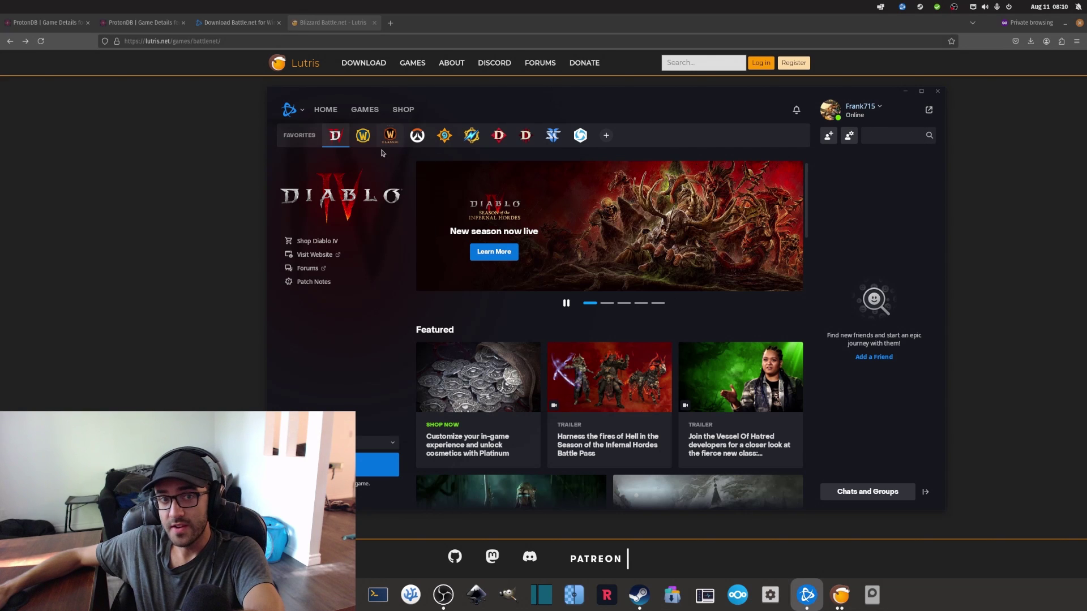
Browse the World of Warcraft, Hearthstone, Warcraft Rumble, Diablo, StarCraft II and Heroes pages
click(363, 135)
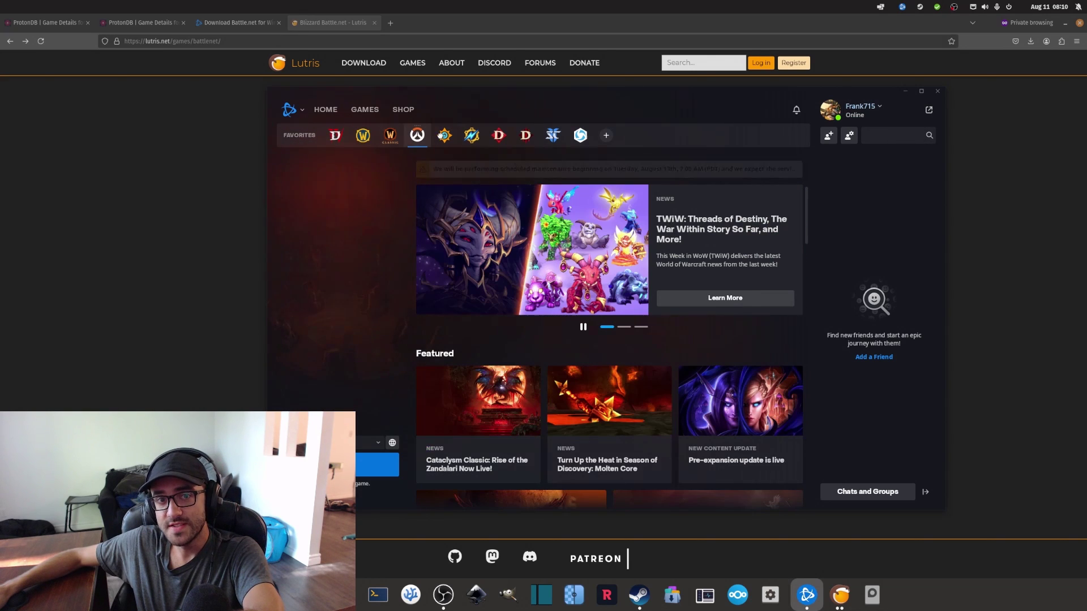
click(444, 136)
click(472, 135)
click(499, 136)
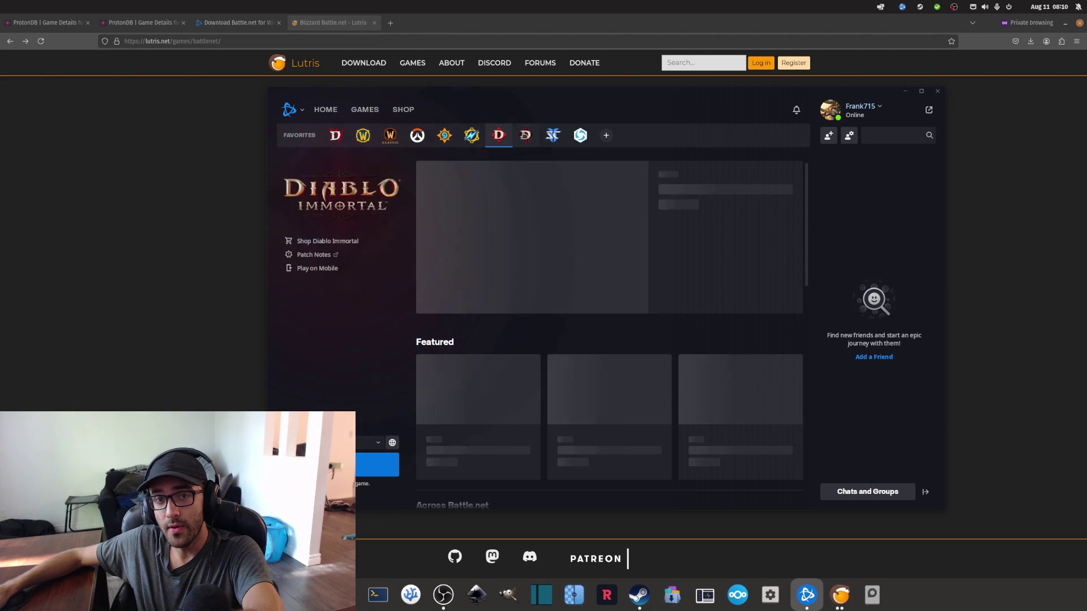
click(525, 136)
click(552, 135)
click(580, 135)
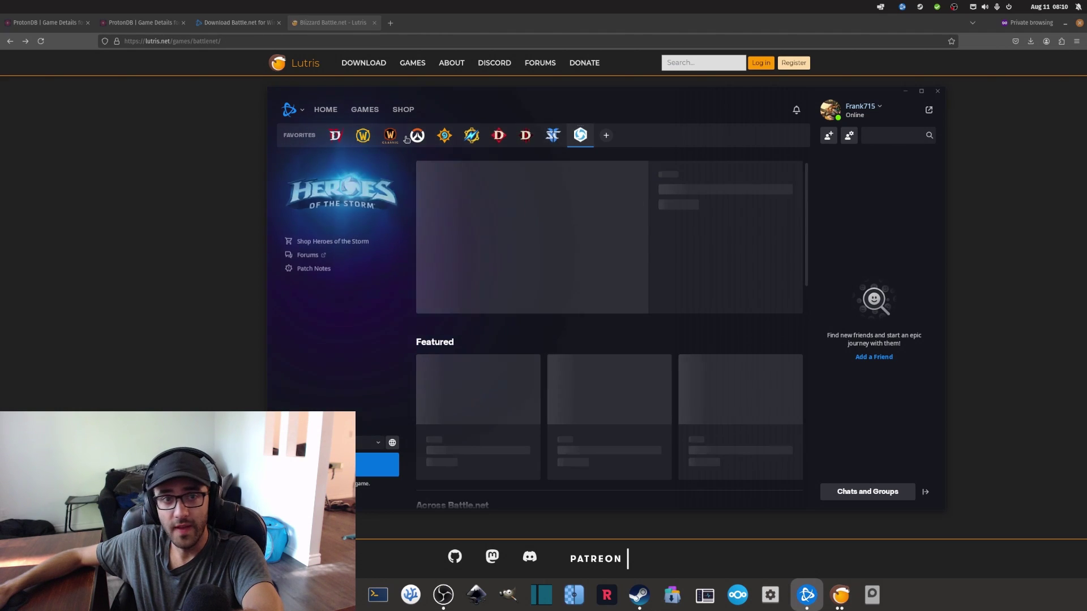
click(362, 135)
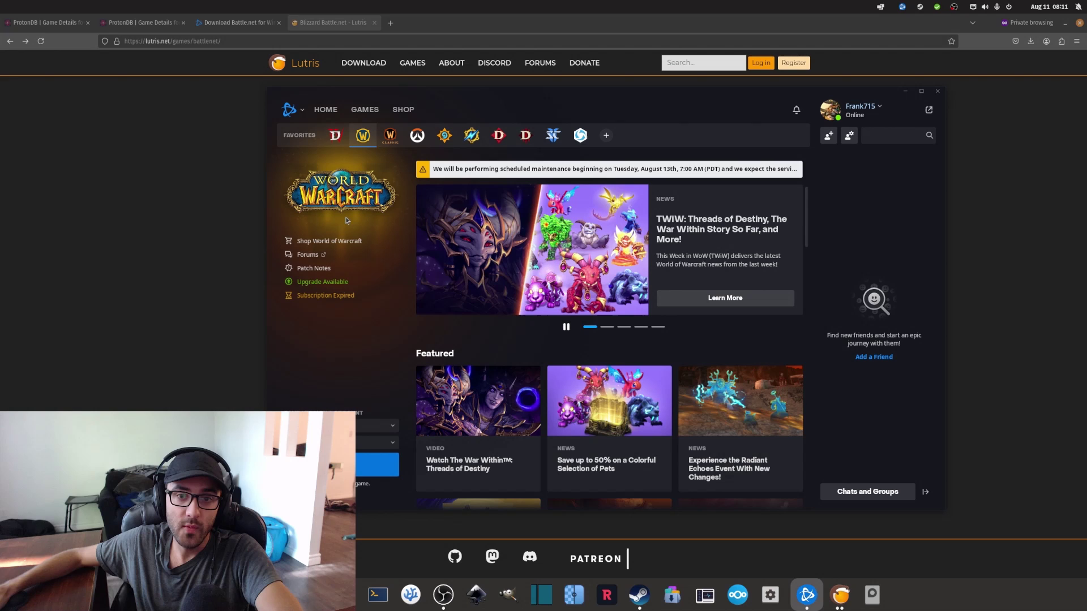
Install World of Warcraft to the default Program Files location
click(363, 134)
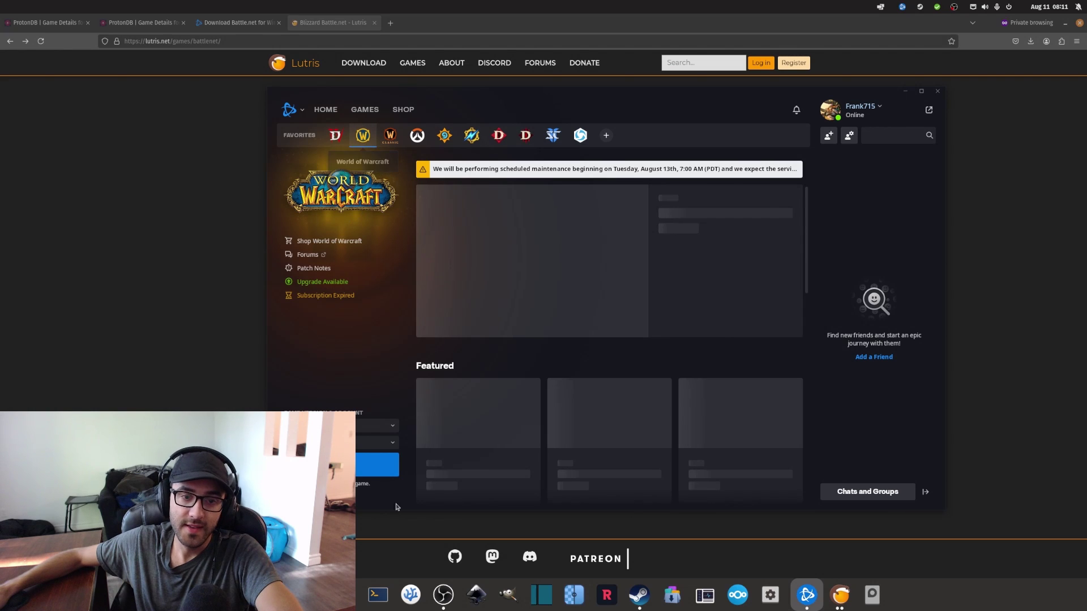
click(377, 464)
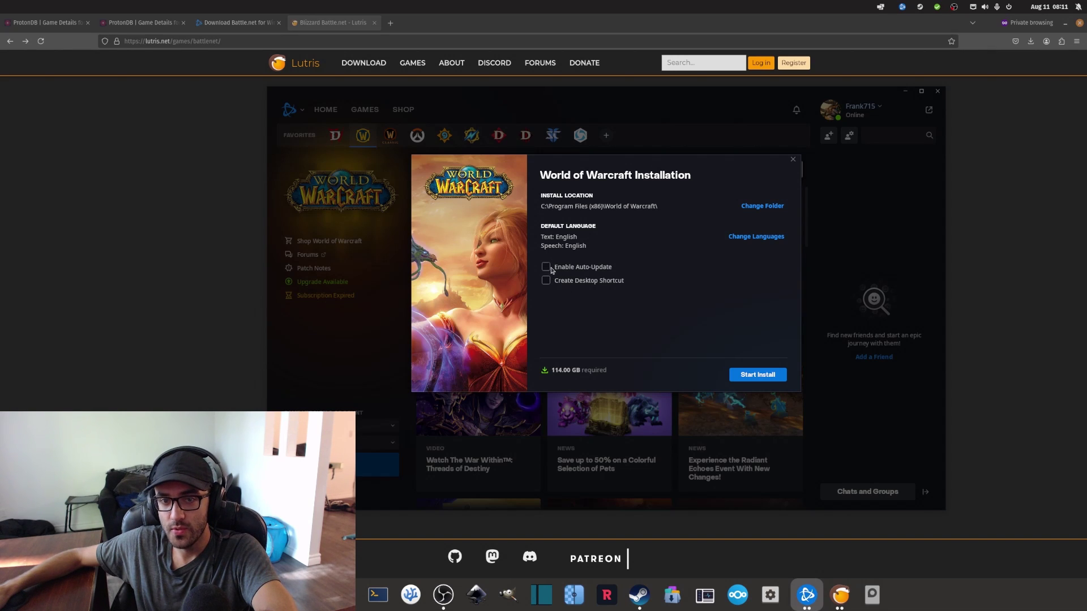
click(768, 375)
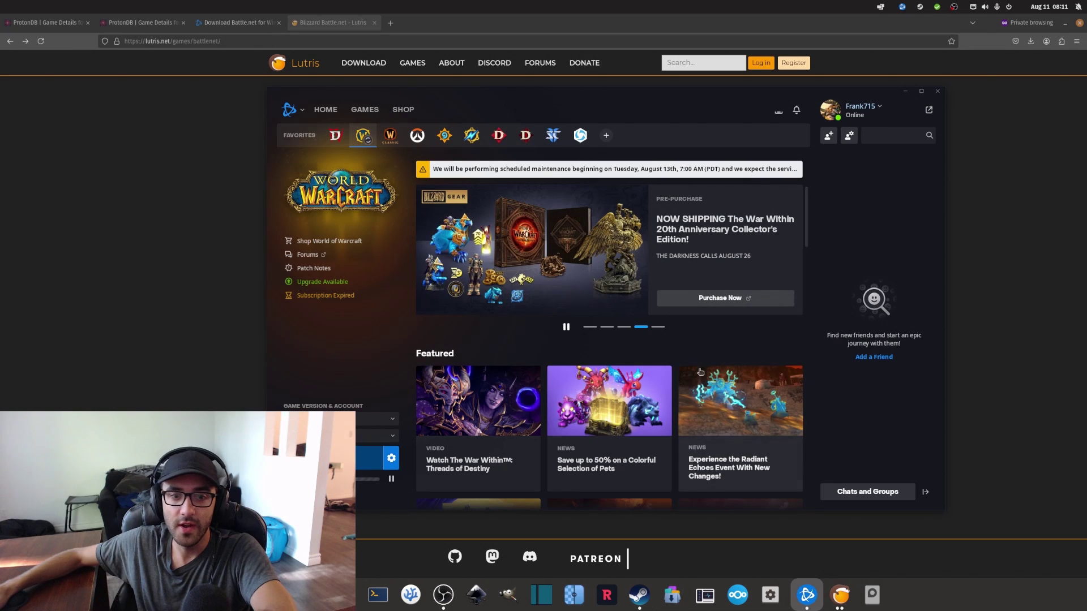
Browse the WoW Classic, Overwatch 2, Hearthstone and Warcraft Rumble pages
click(390, 137)
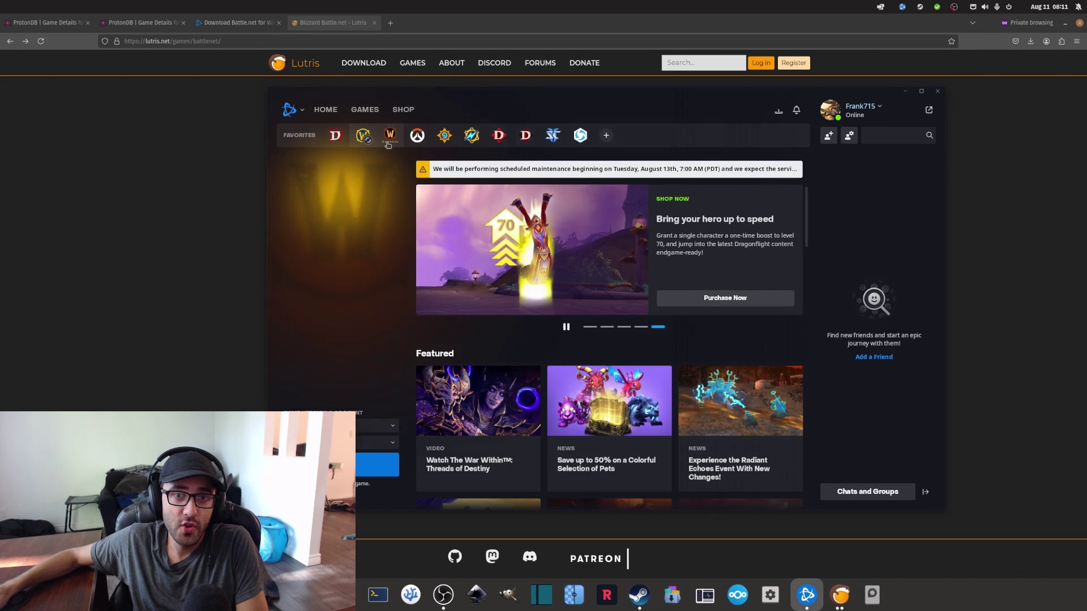
click(417, 136)
click(447, 138)
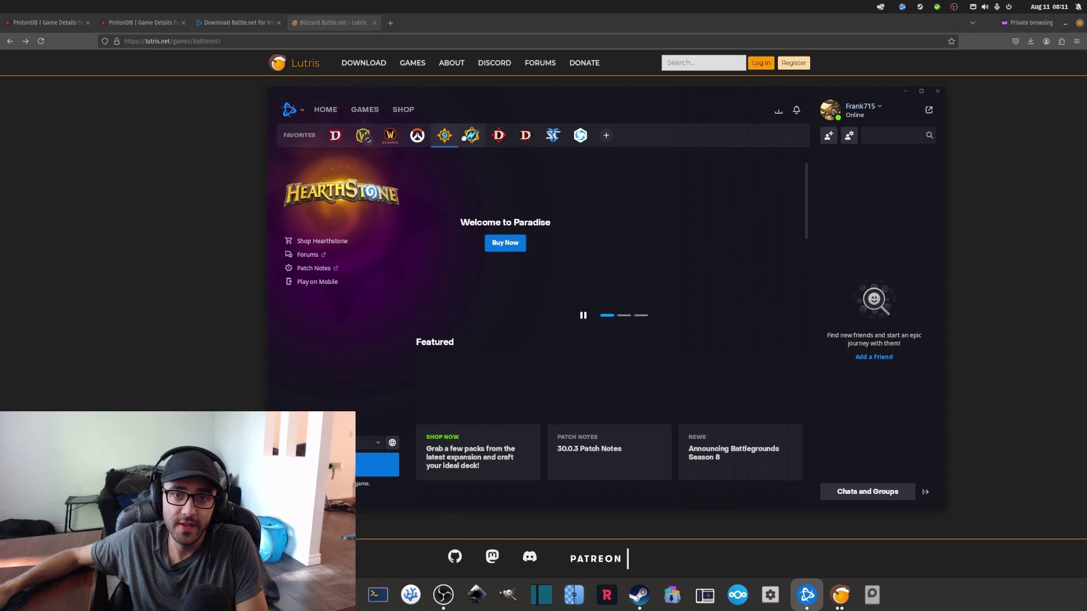
click(472, 135)
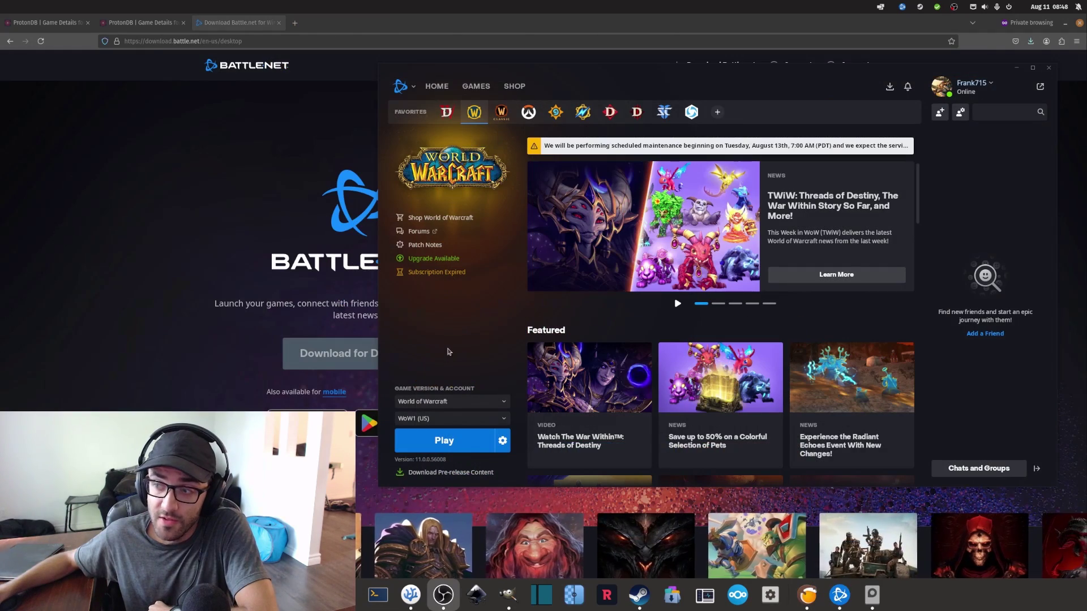
Launch World of Warcraft and enter the world as the level 2 Hunter
click(451, 445)
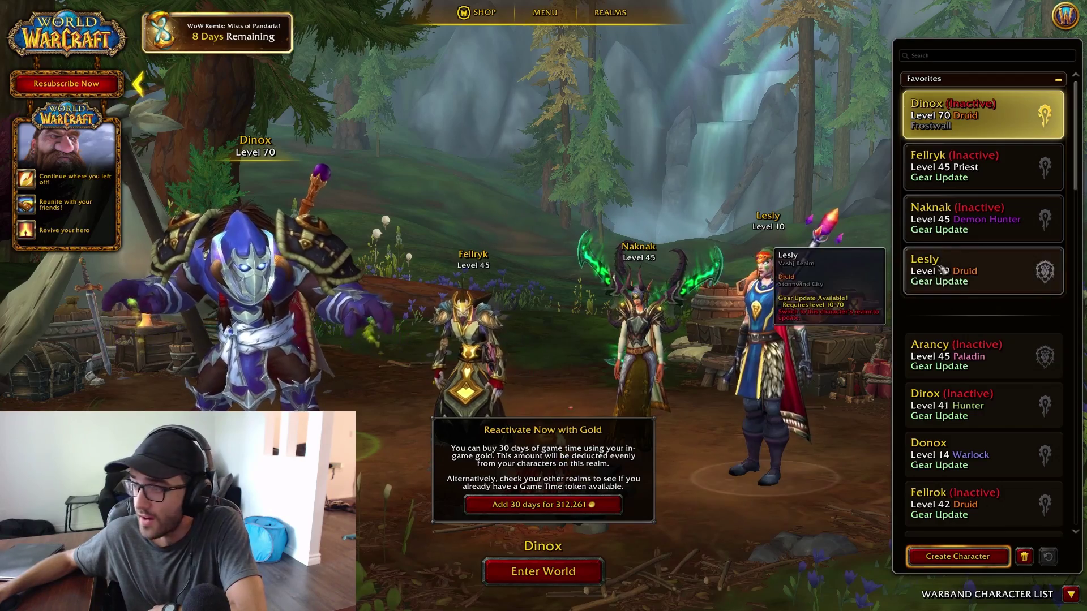
scroll(1052, 254, down, 5)
scroll(1053, 255, up, 5)
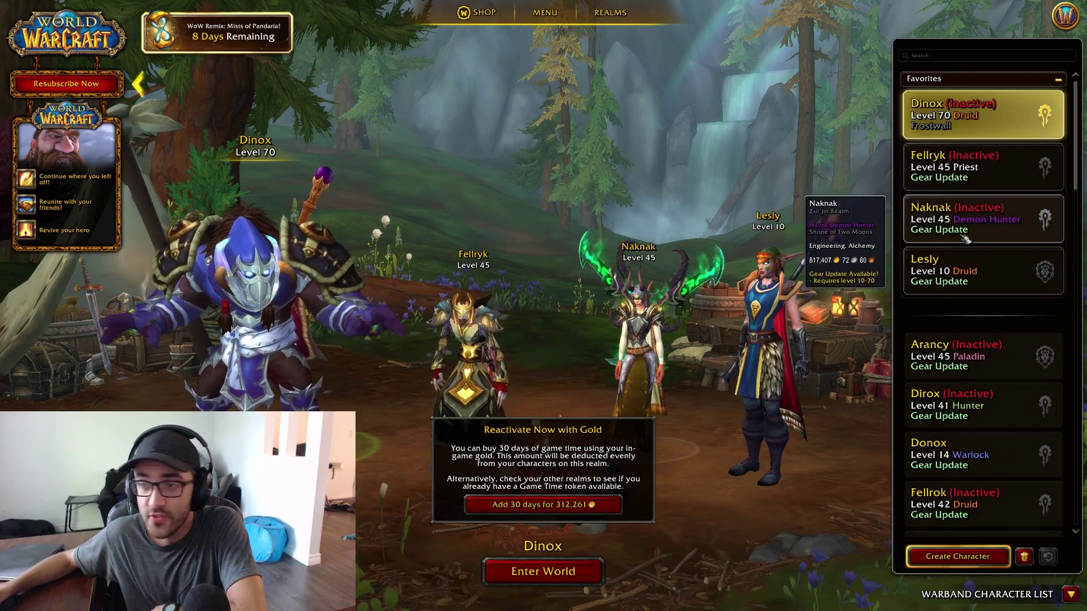
scroll(965, 239, down, 5)
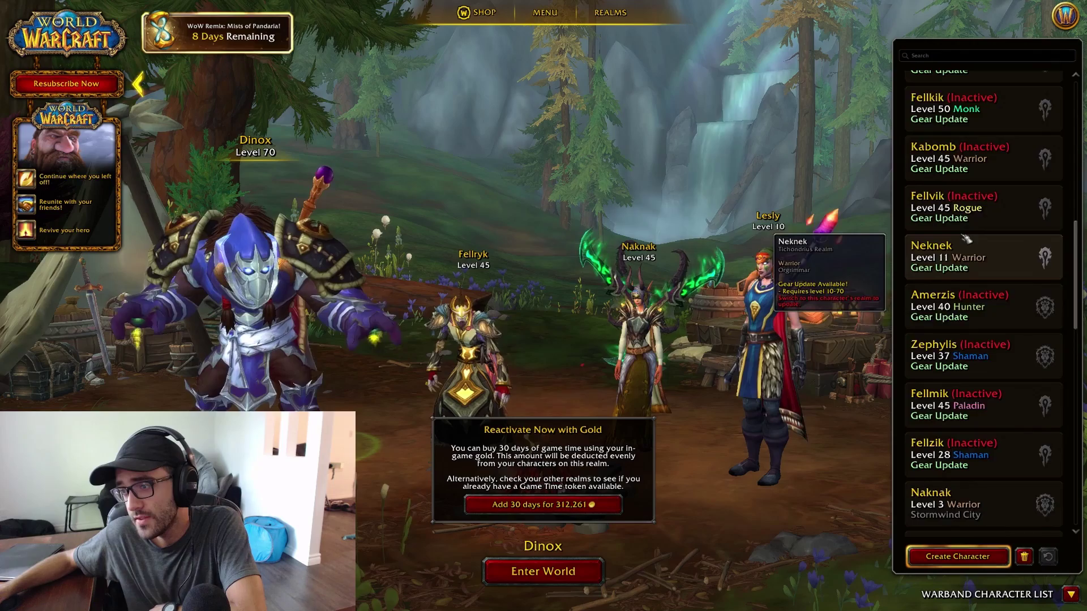
scroll(968, 249, down, 6)
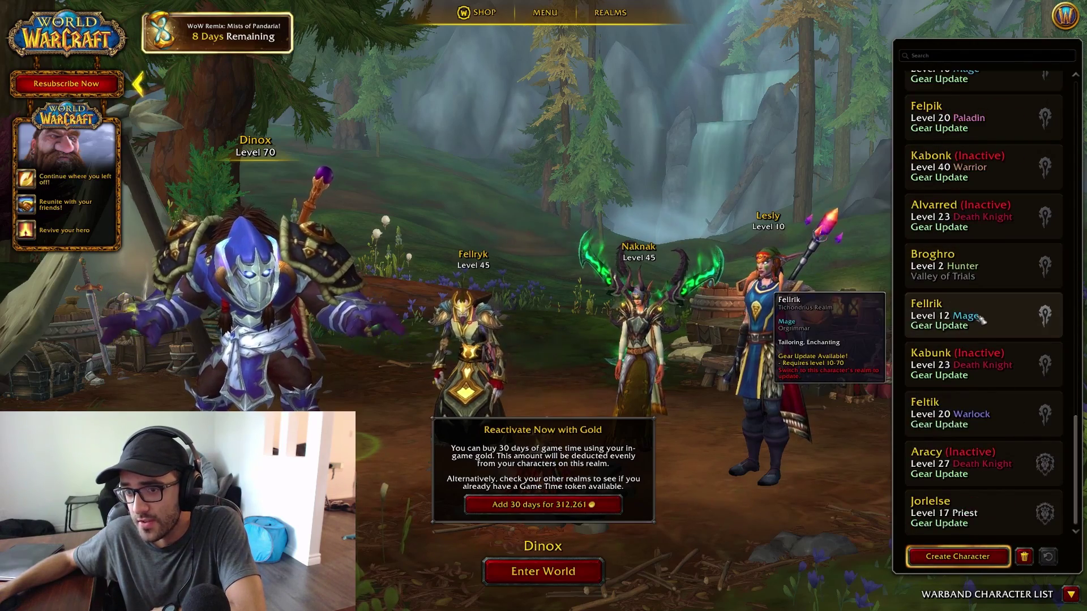
click(974, 276)
click(590, 573)
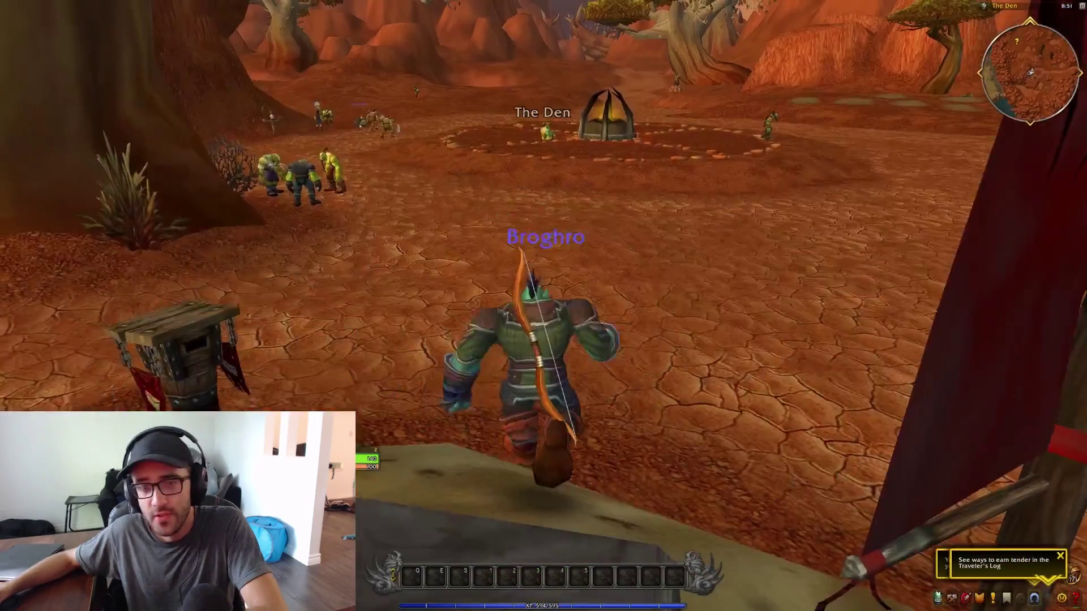
Run the Hunter across Valley of Trials toward the Den, then turn away
key(w)
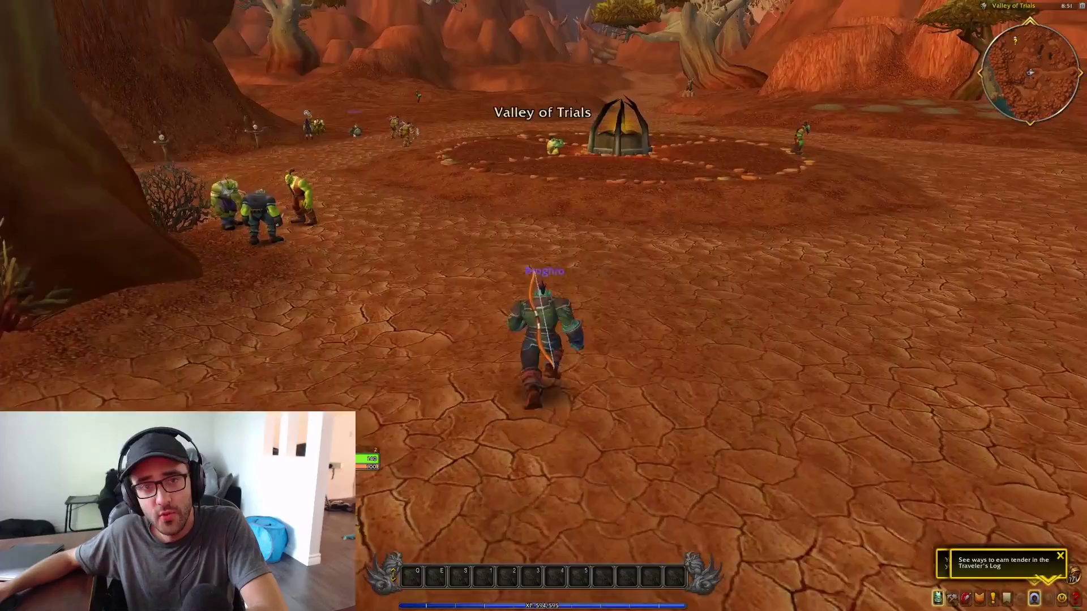
key(a)
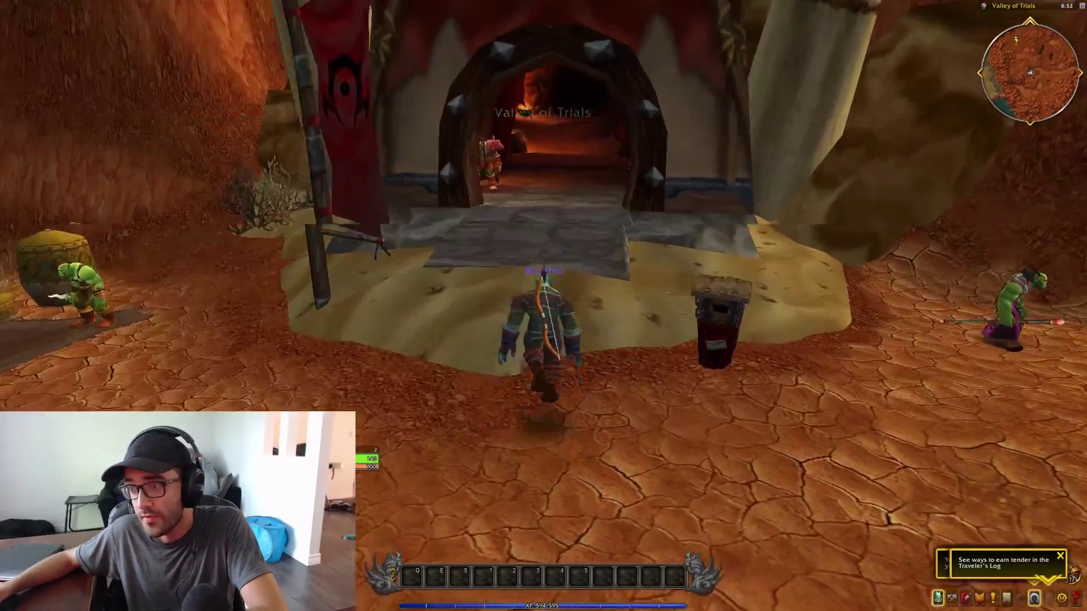
key(a)
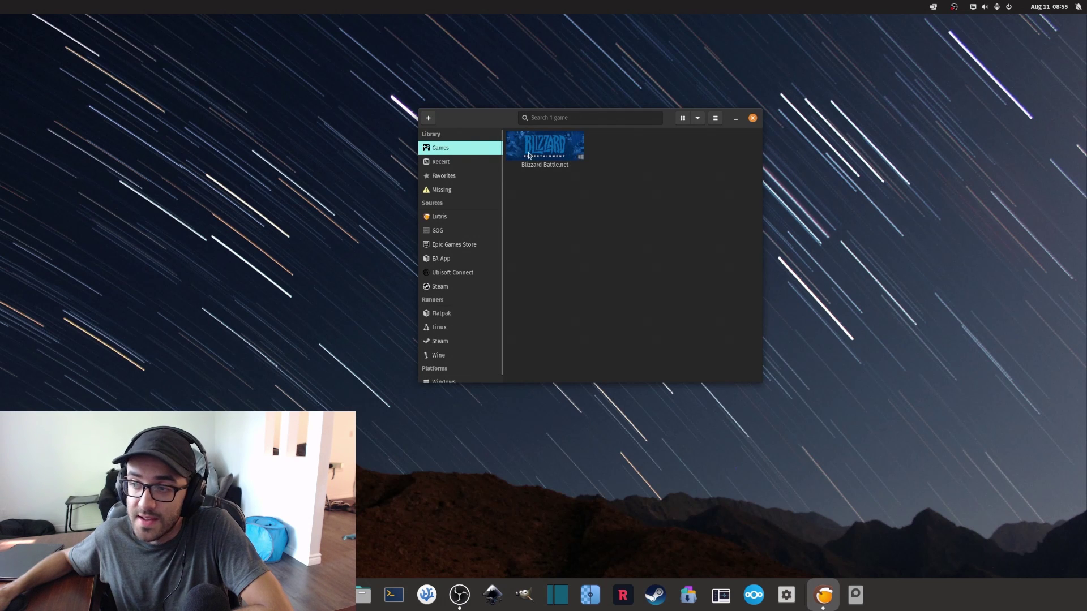
Select the Blizzard Battle.net tile in the Lutris Games library and play it
click(530, 162)
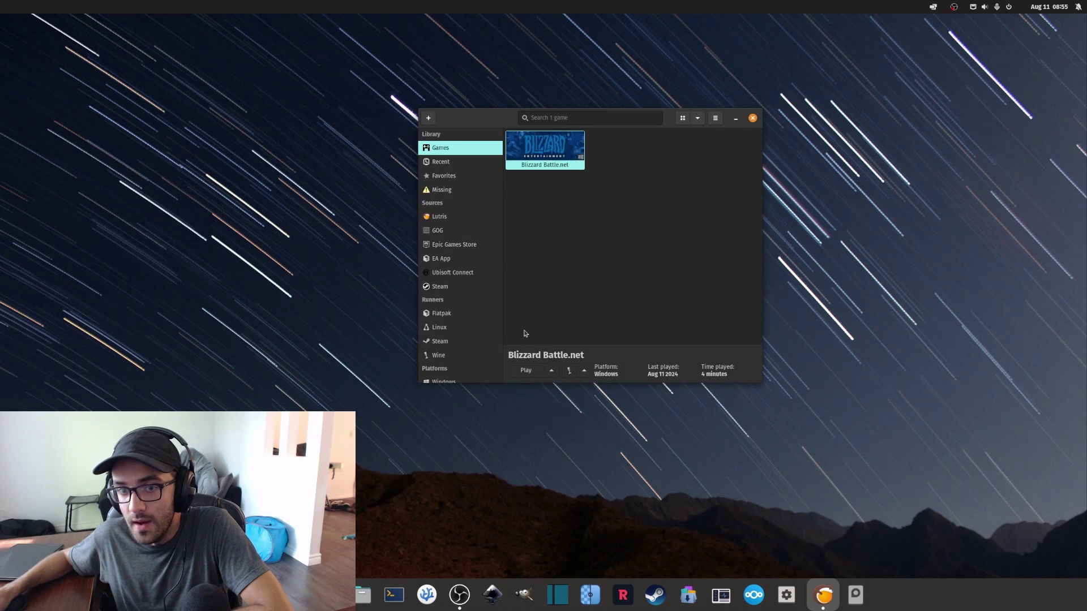
click(526, 371)
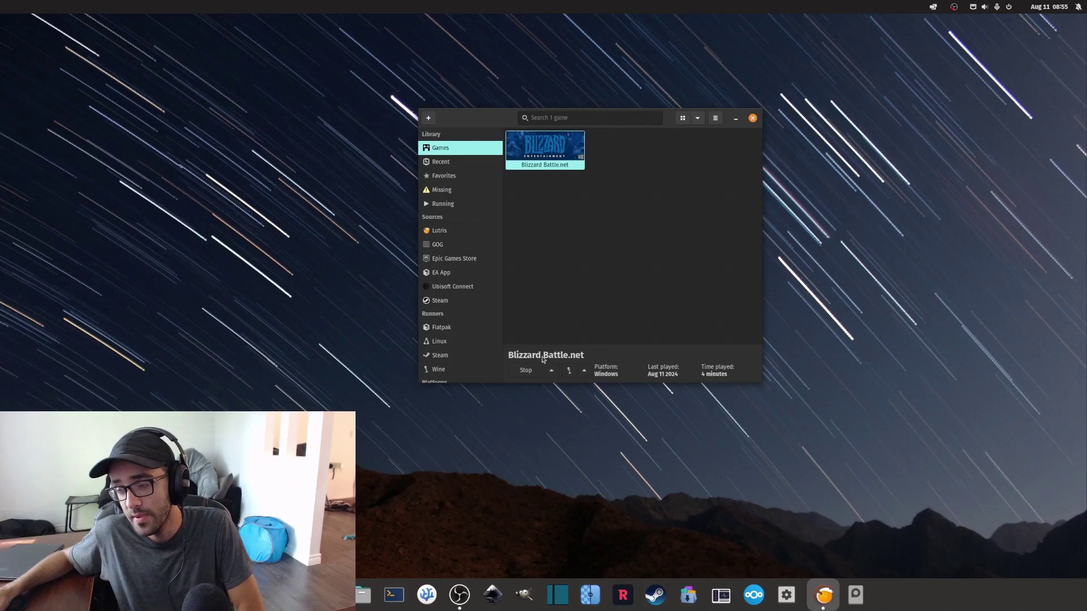